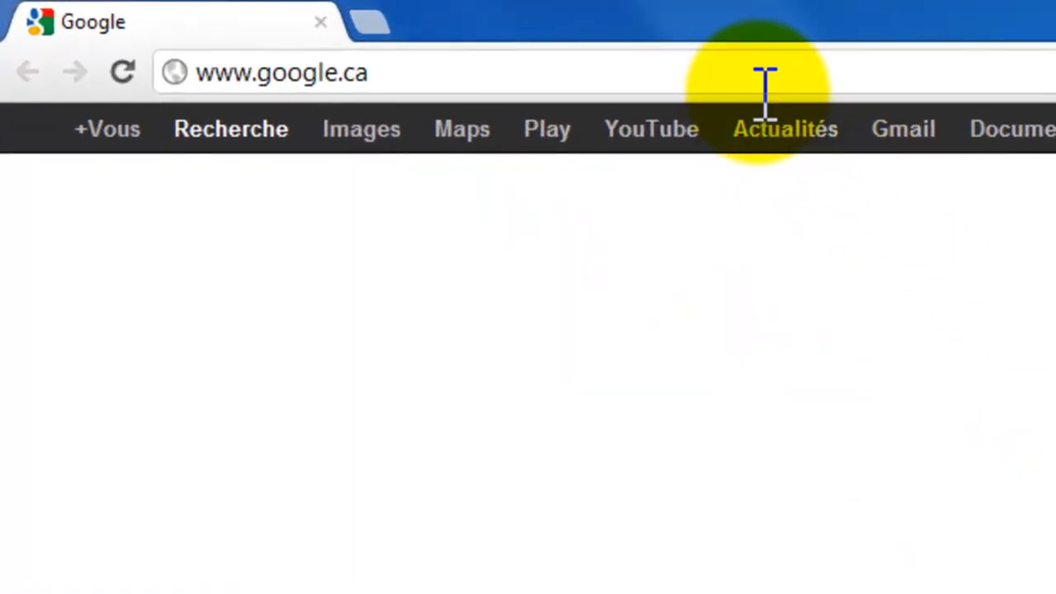
{"action": "left_click", "coordinate": [763, 86]}
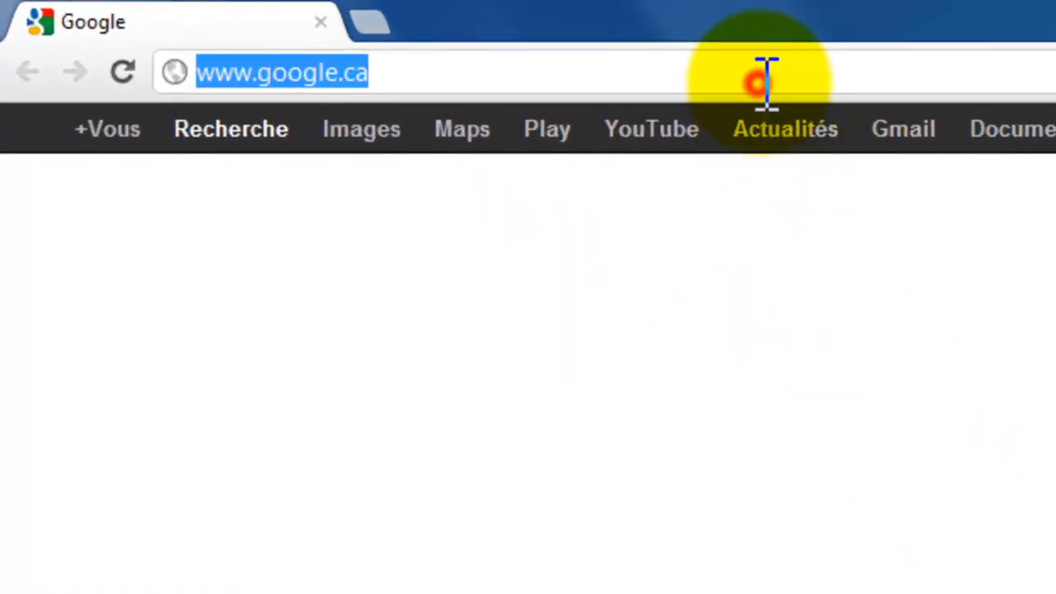
{"action": "type", "text": "www.wi"}
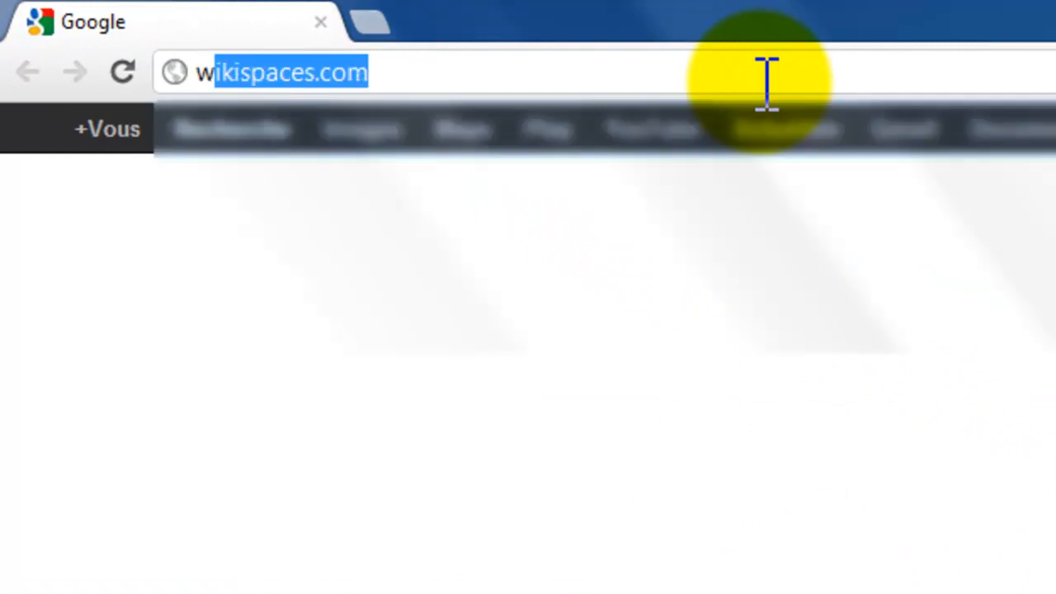
{"action": "type", "text": "k"}
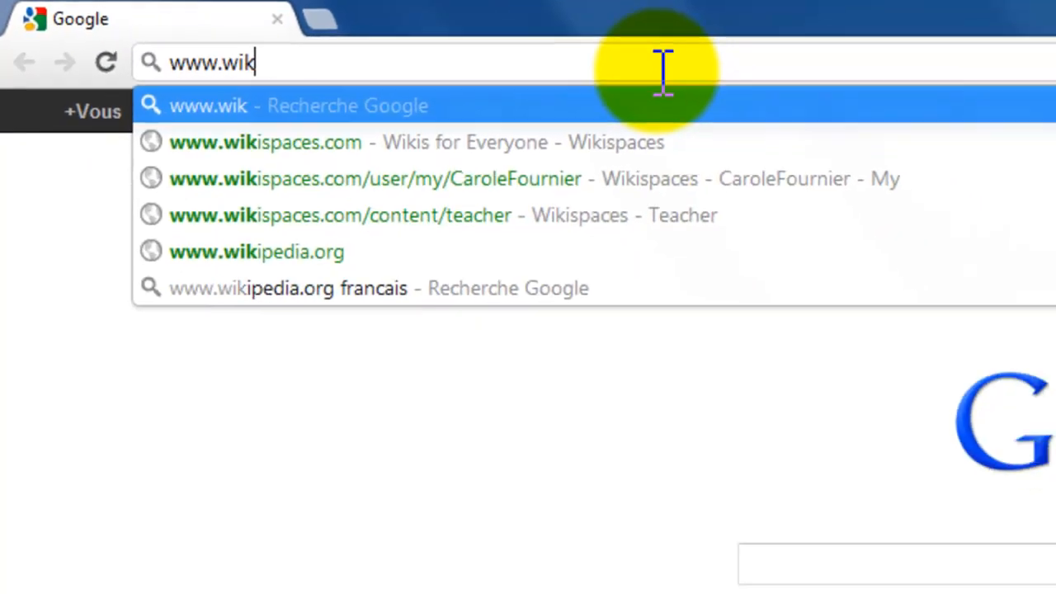
{"action": "key", "text": "Down"}
{"action": "key", "text": "Return"}
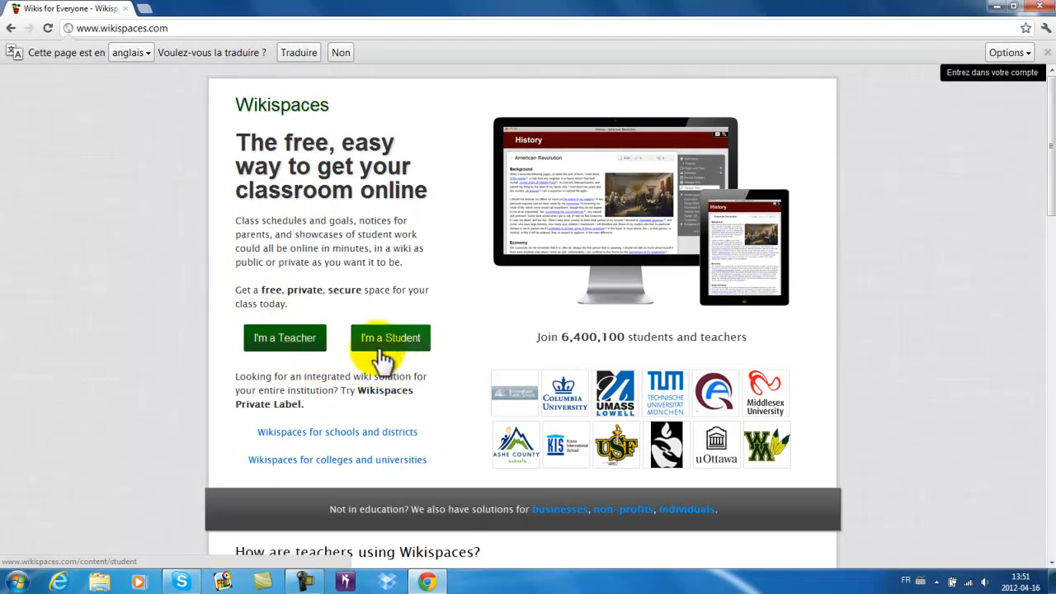
- Go to the teacher page, start the sign-up form, then close it without registering
{"action": "left_click", "coordinate": [292, 345]}
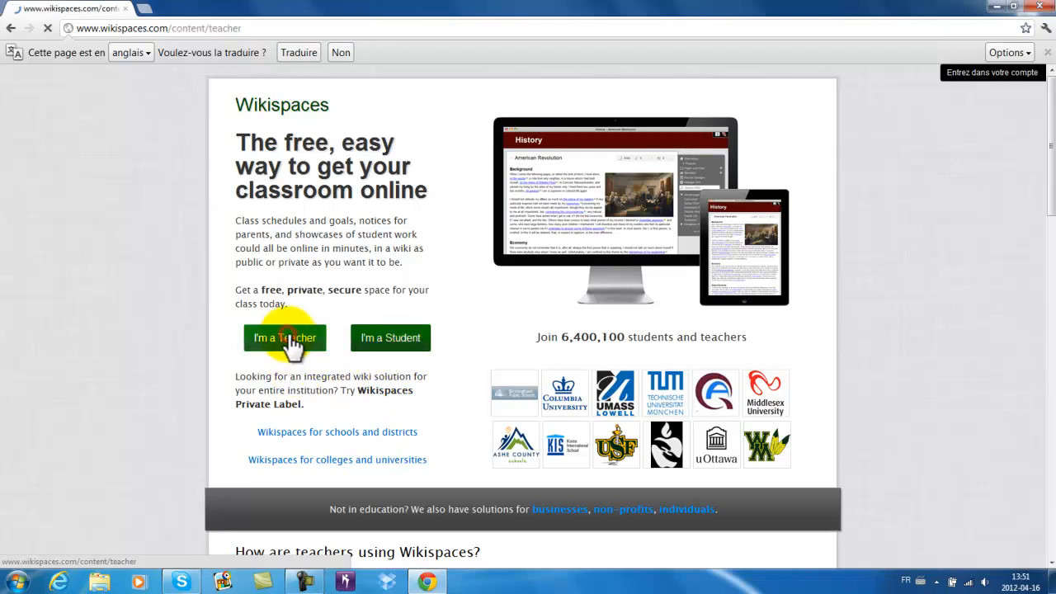
{"action": "left_click", "coordinate": [345, 338]}
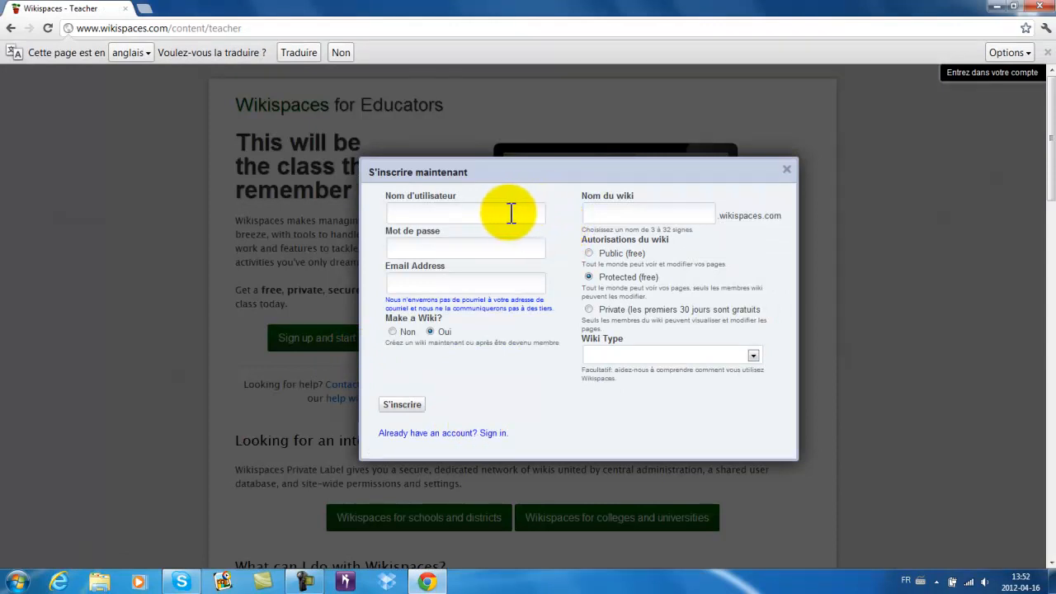
{"action": "left_click", "coordinate": [423, 213]}
{"action": "left_click", "coordinate": [446, 247]}
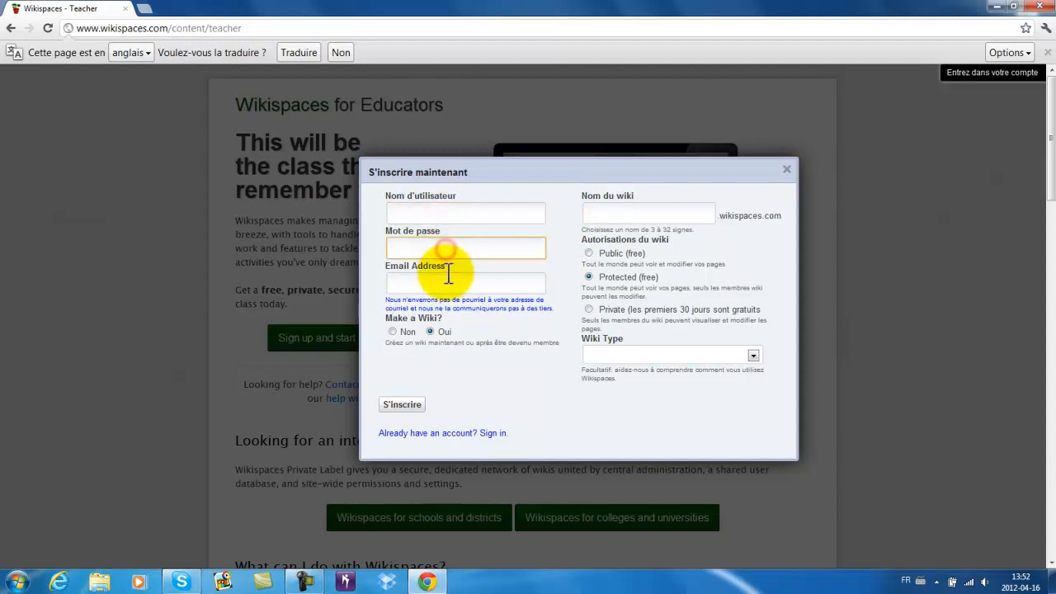
{"action": "left_click", "coordinate": [446, 282]}
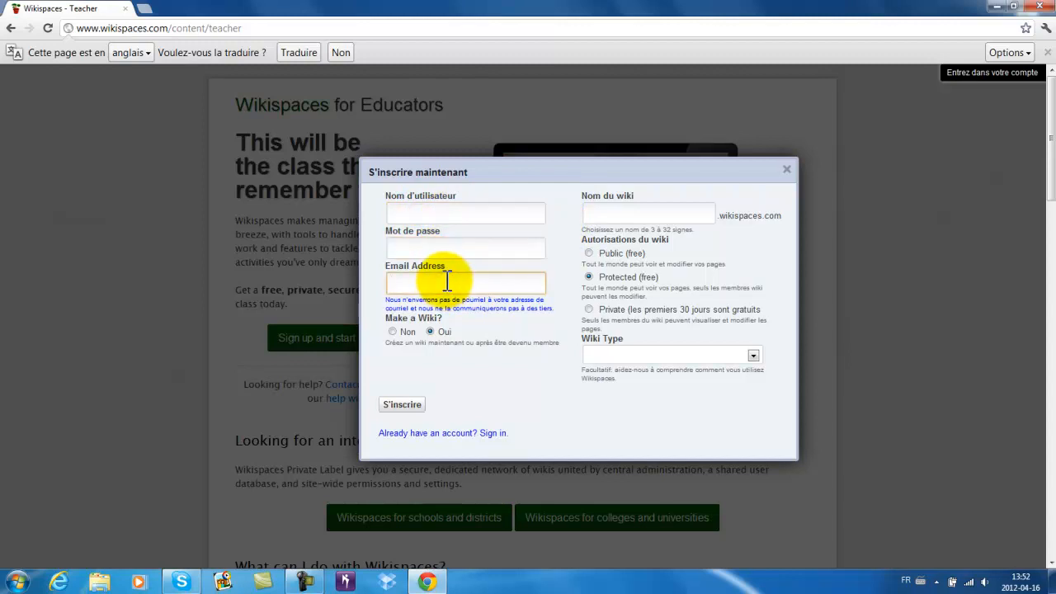
{"action": "left_click", "coordinate": [612, 213]}
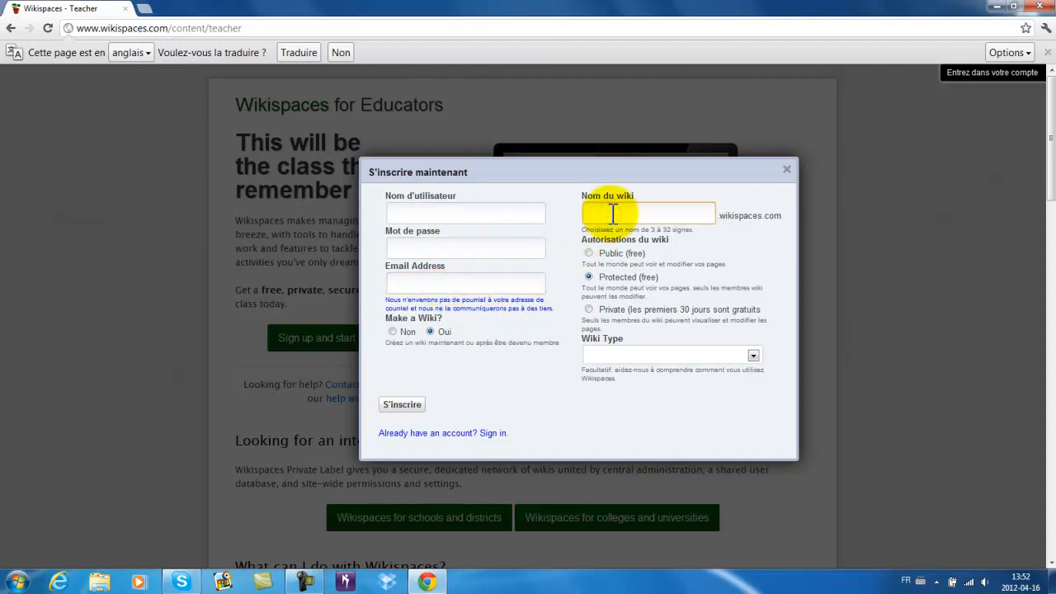
{"action": "left_click", "coordinate": [785, 171]}
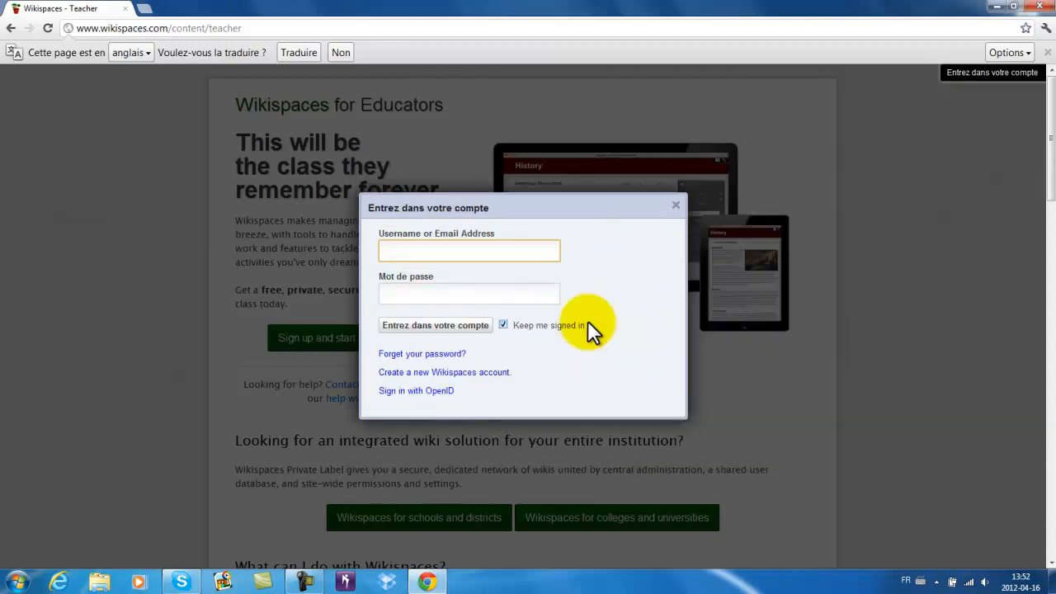
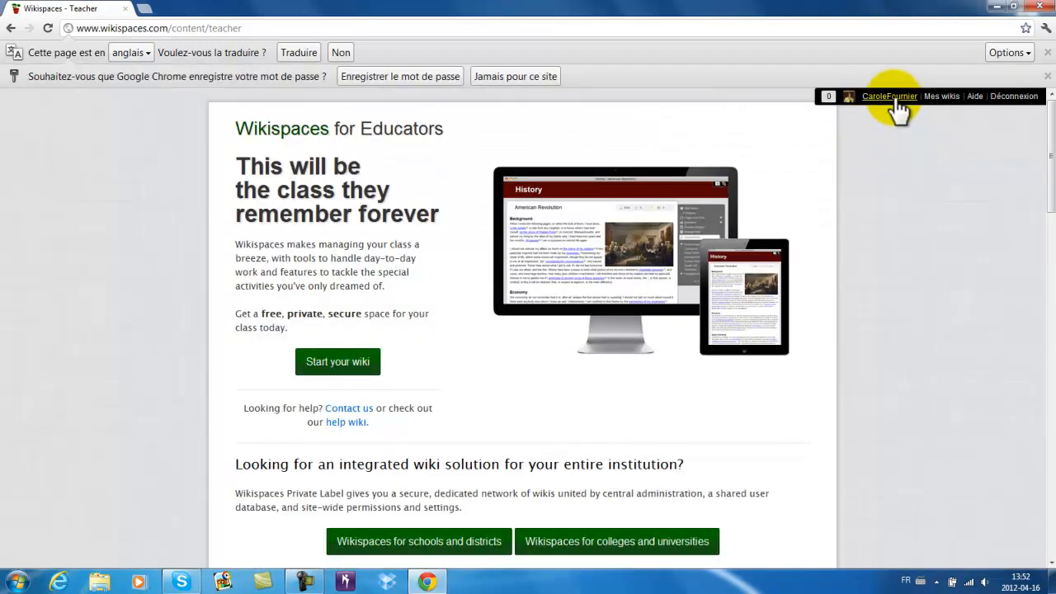
- Enter the account e-mail address to sign in and open the Mon compte dashboard
{"action": "left_click", "coordinate": [894, 99]}
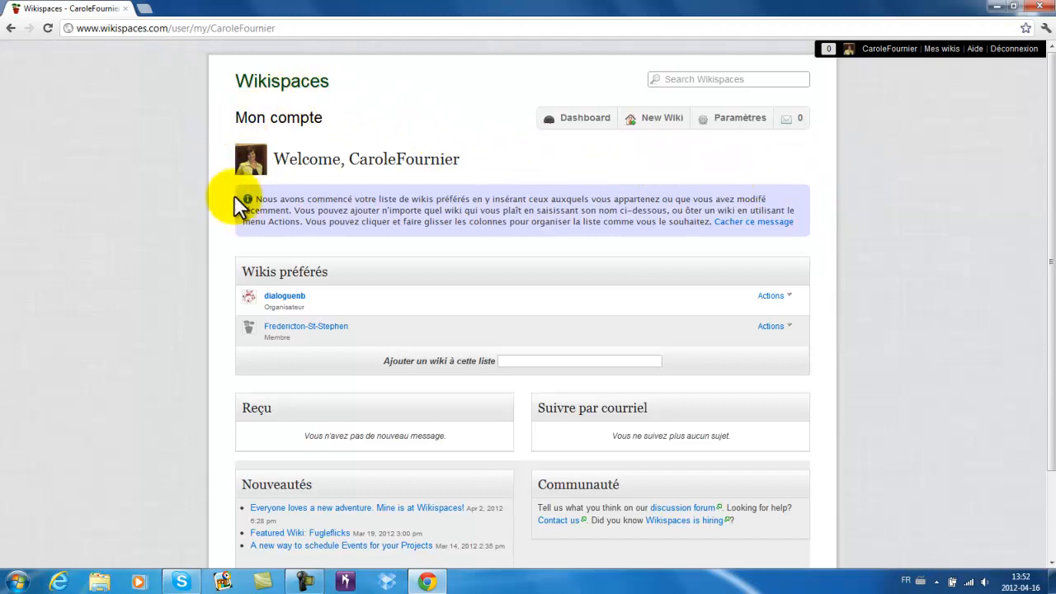
{"action": "left_click", "coordinate": [740, 124]}
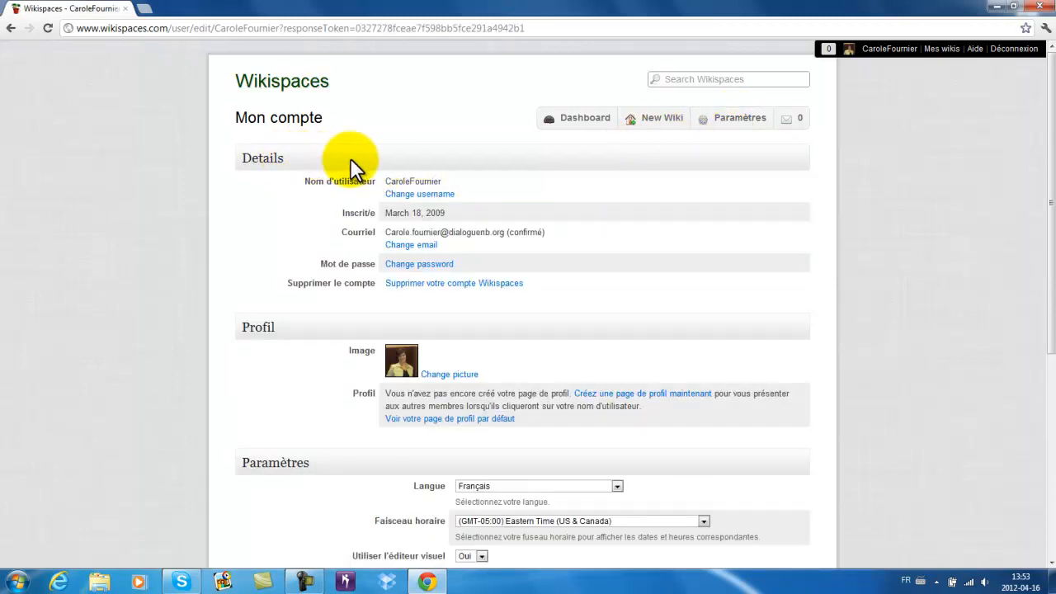
{"action": "scroll", "coordinate": [310, 469], "scroll_direction": "down", "scroll_amount": 5}
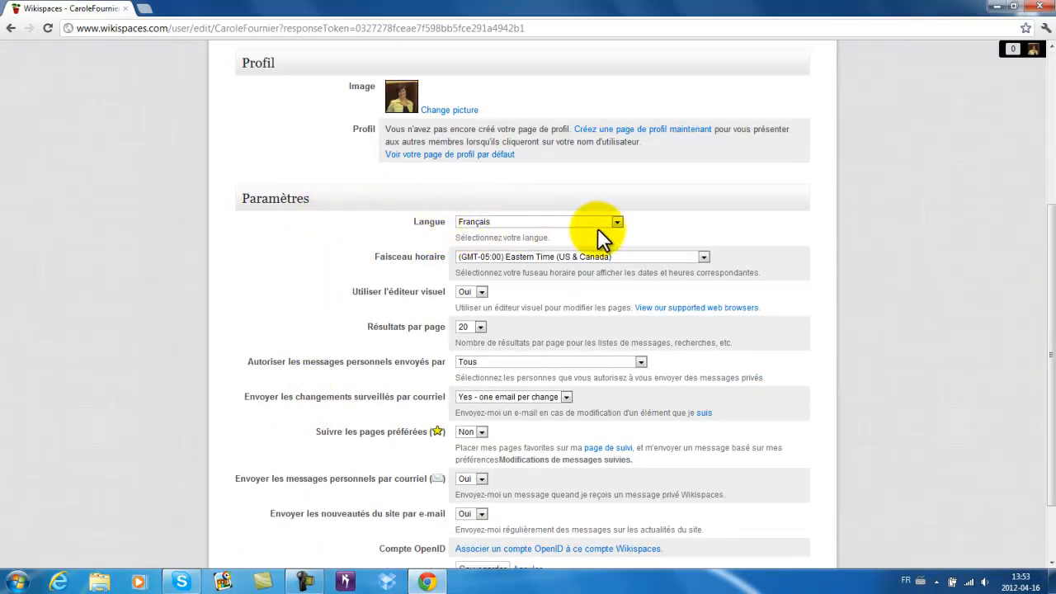
{"action": "left_click", "coordinate": [617, 221]}
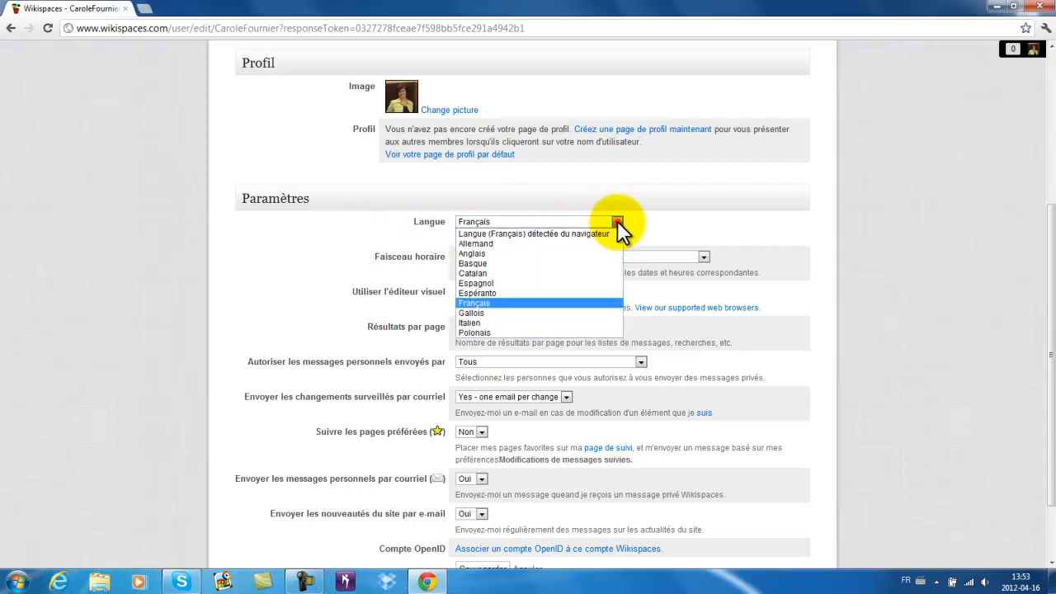
{"action": "scroll", "coordinate": [737, 214], "scroll_direction": "up", "scroll_amount": 5}
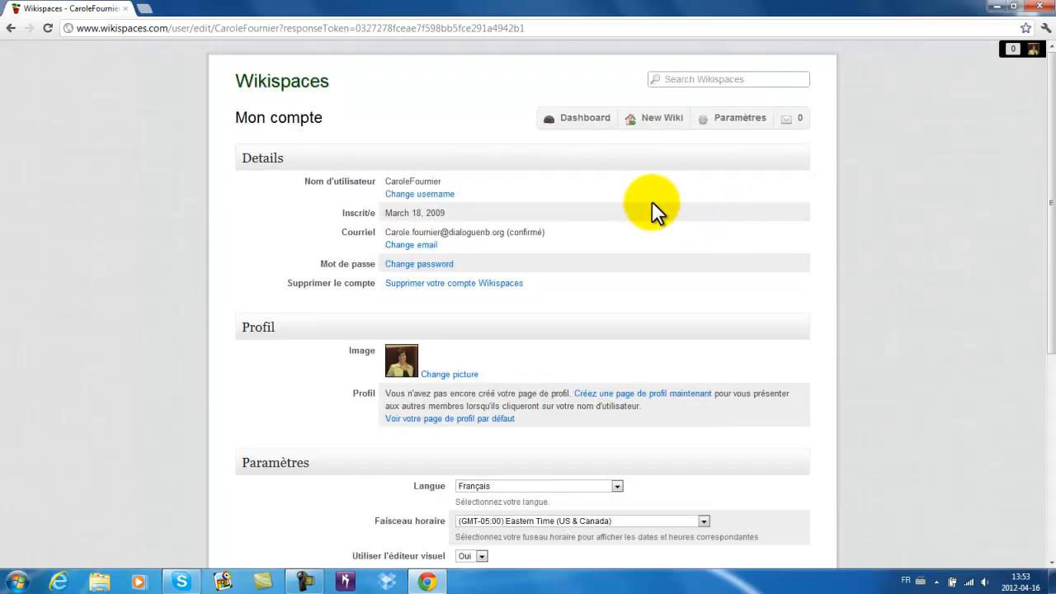
{"action": "left_click", "coordinate": [593, 119]}
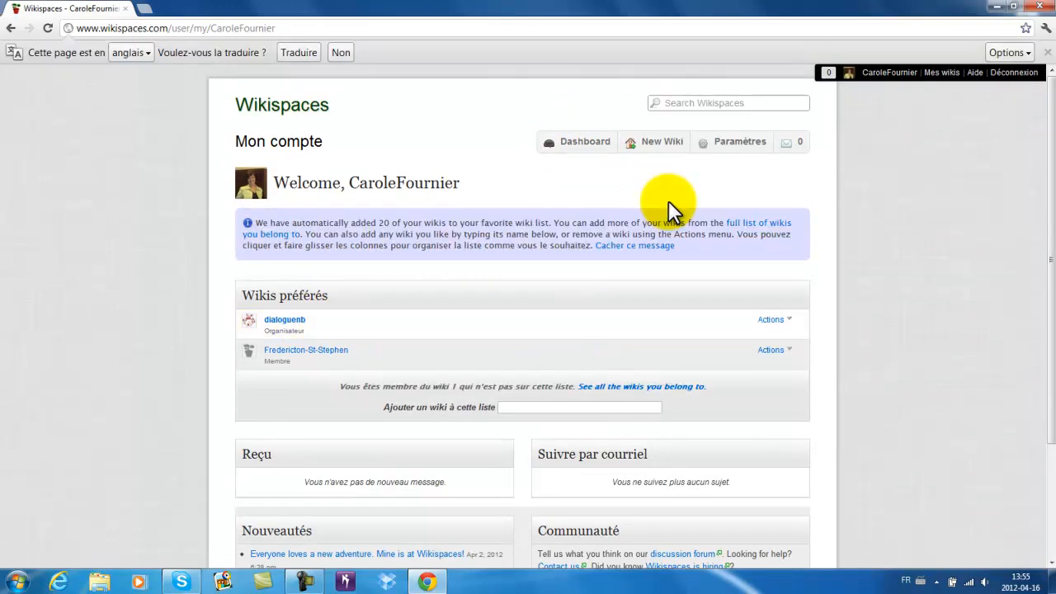
- Create a K-12 Education wiki named 'tutoriel', certified for educational use
{"action": "left_click", "coordinate": [663, 145]}
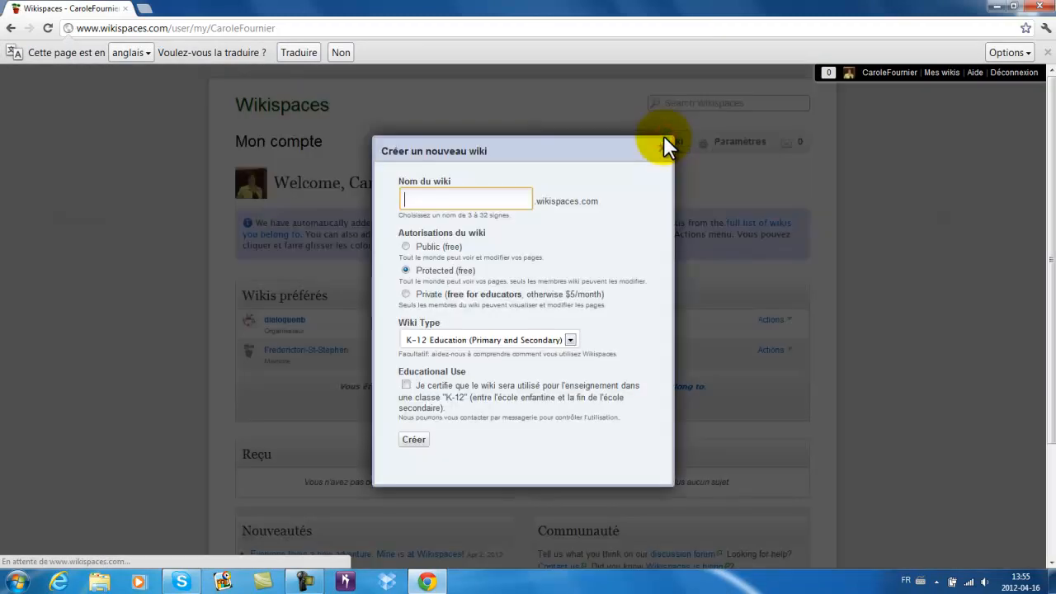
{"action": "type", "text": "tut"}
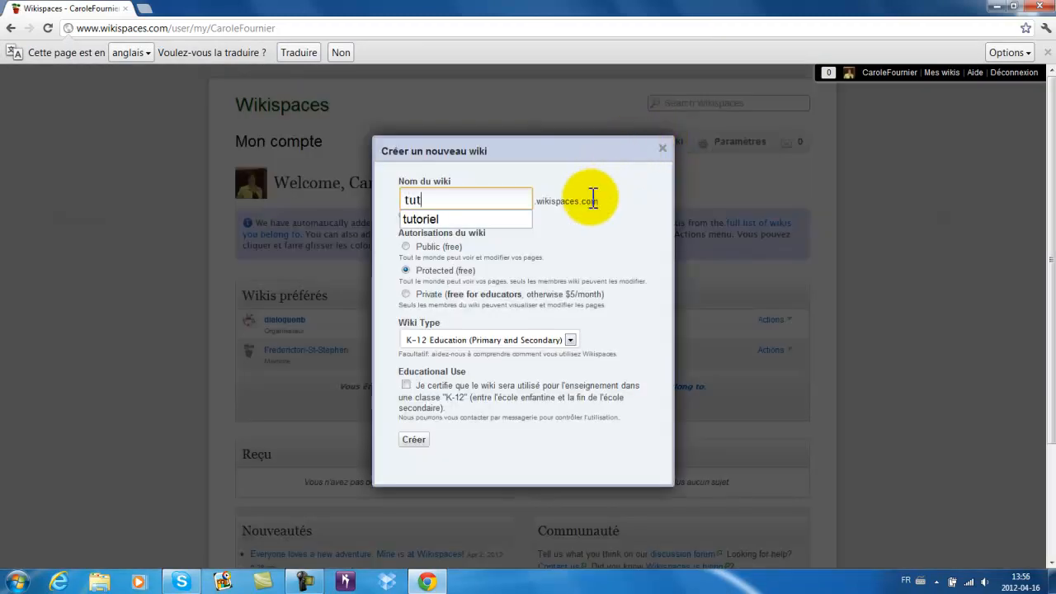
{"action": "type", "text": "oriel"}
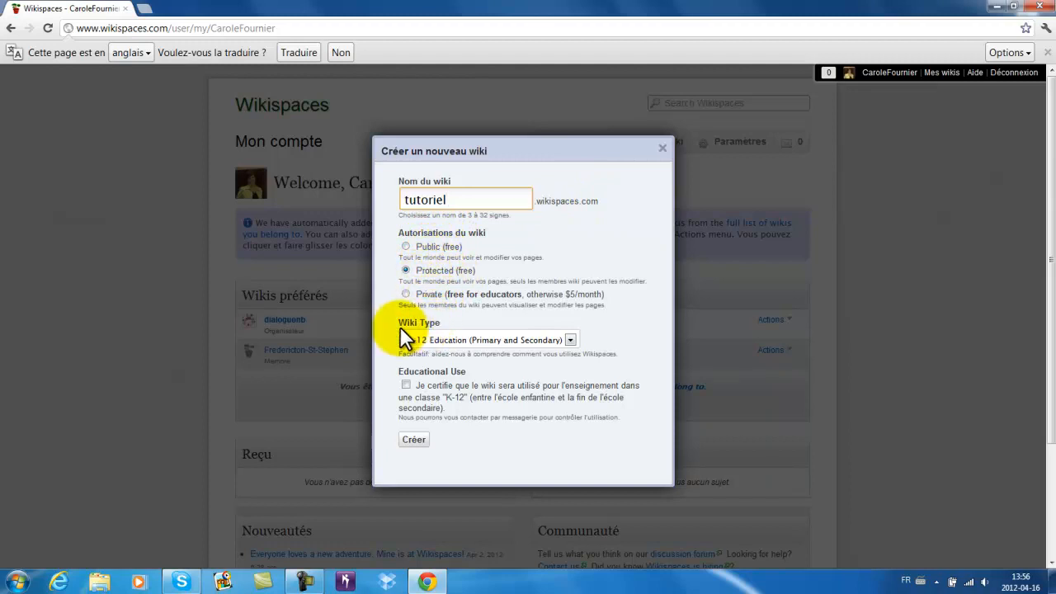
{"action": "left_click", "coordinate": [569, 340]}
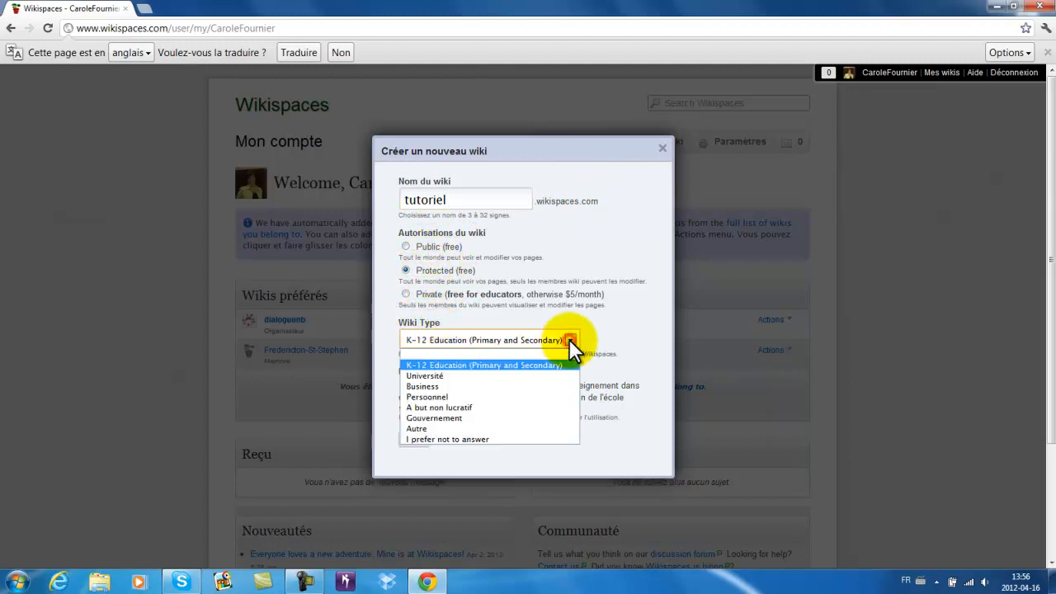
{"action": "left_click", "coordinate": [581, 340]}
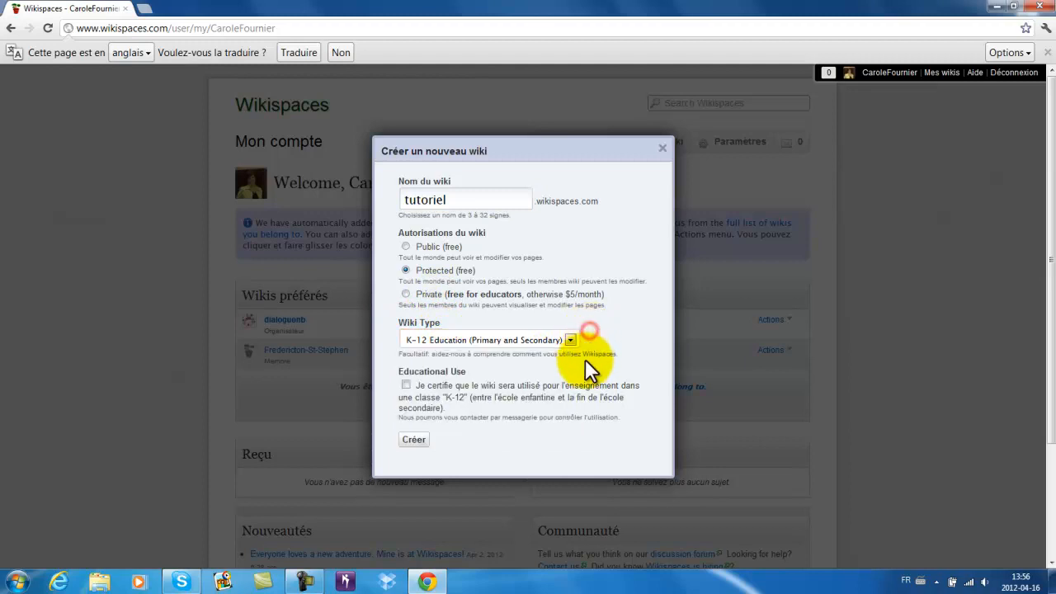
{"action": "left_click", "coordinate": [406, 385]}
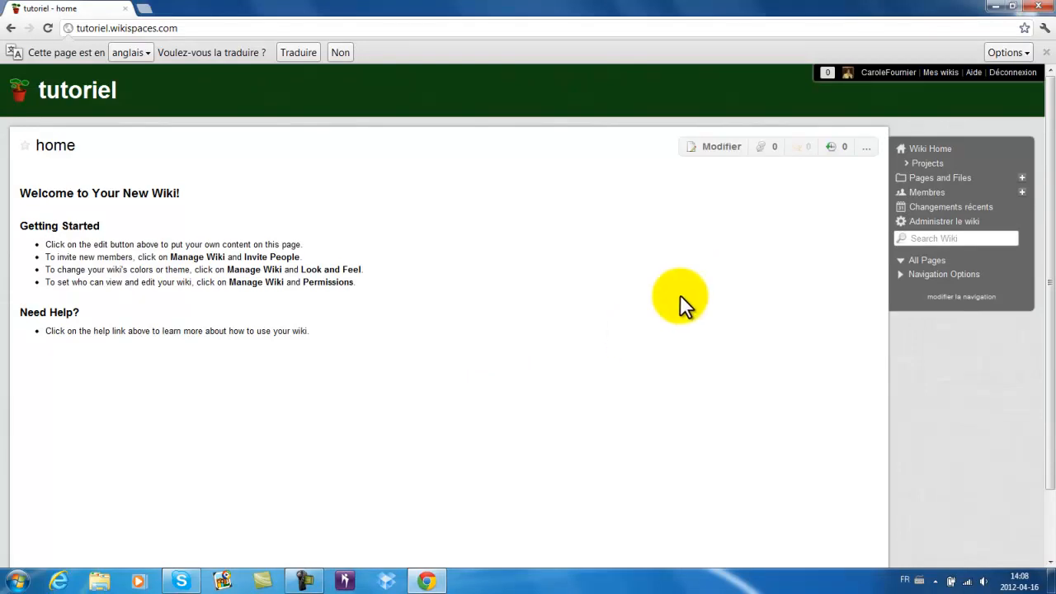
- Replace the home page welcome text with the title, 'Échanges virtuels' and a five-tool bullet list
{"action": "left_click", "coordinate": [719, 147]}
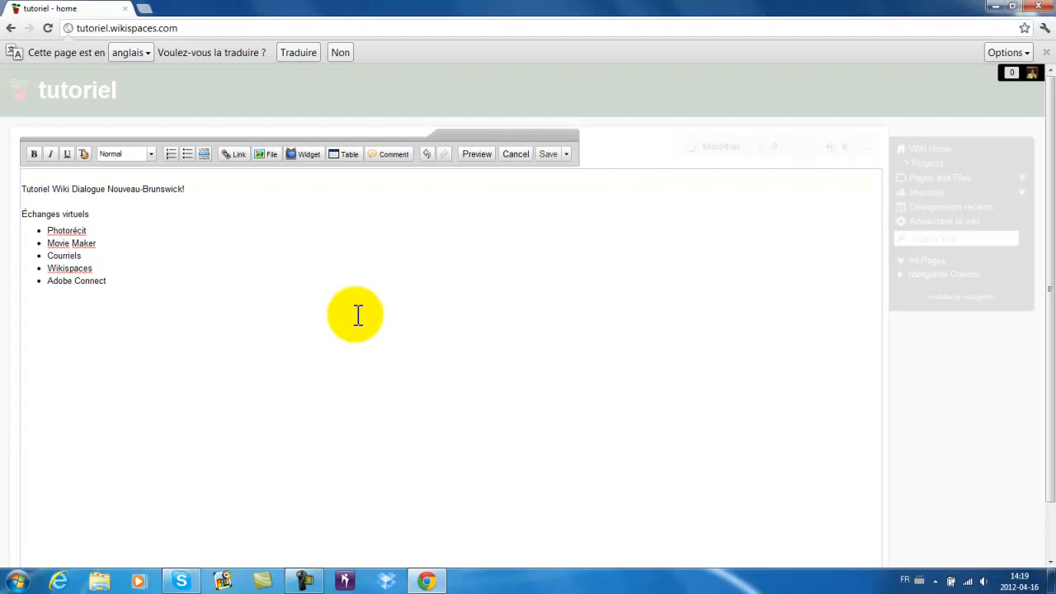
{"action": "left_click", "coordinate": [191, 266]}
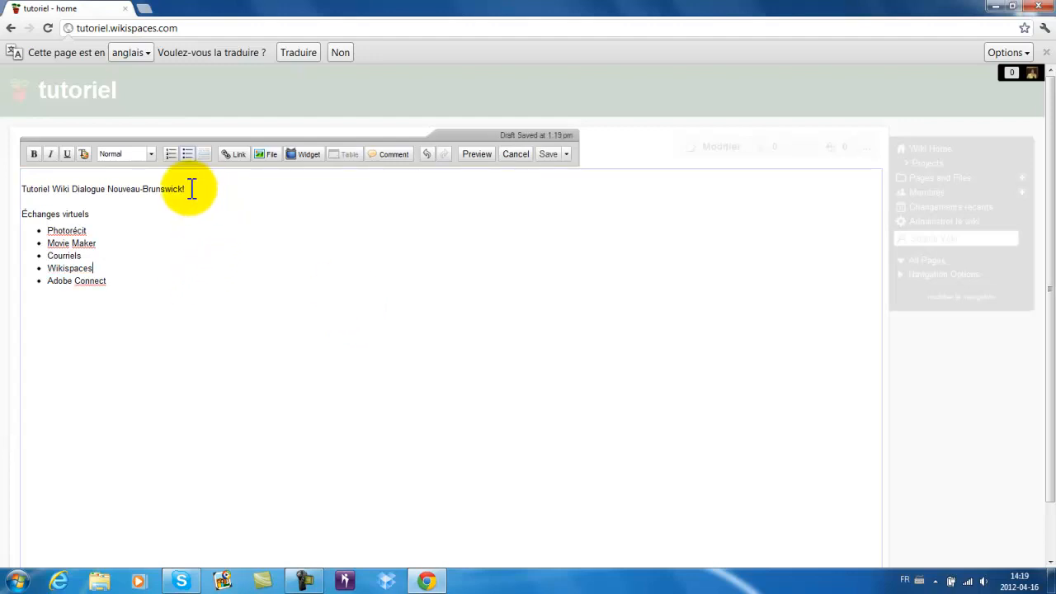
- Make the 'Tutoriel Wiki Dialogue Nouveau-Brunswick!' title line a Heading 1
{"action": "left_click_drag", "start_coordinate": [189, 189], "coordinate": [25, 185]}
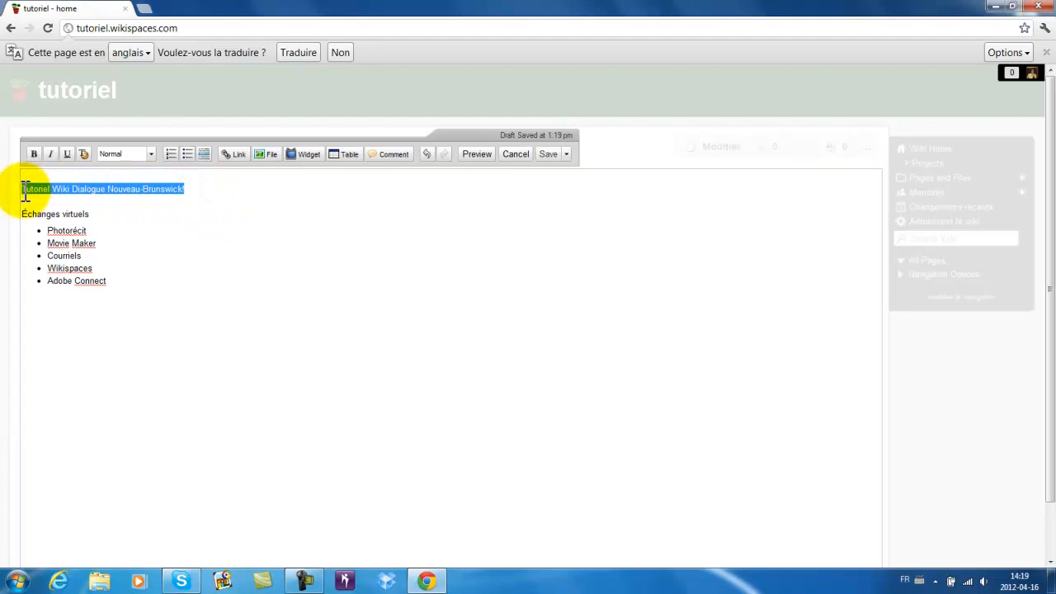
{"action": "left_click", "coordinate": [152, 155]}
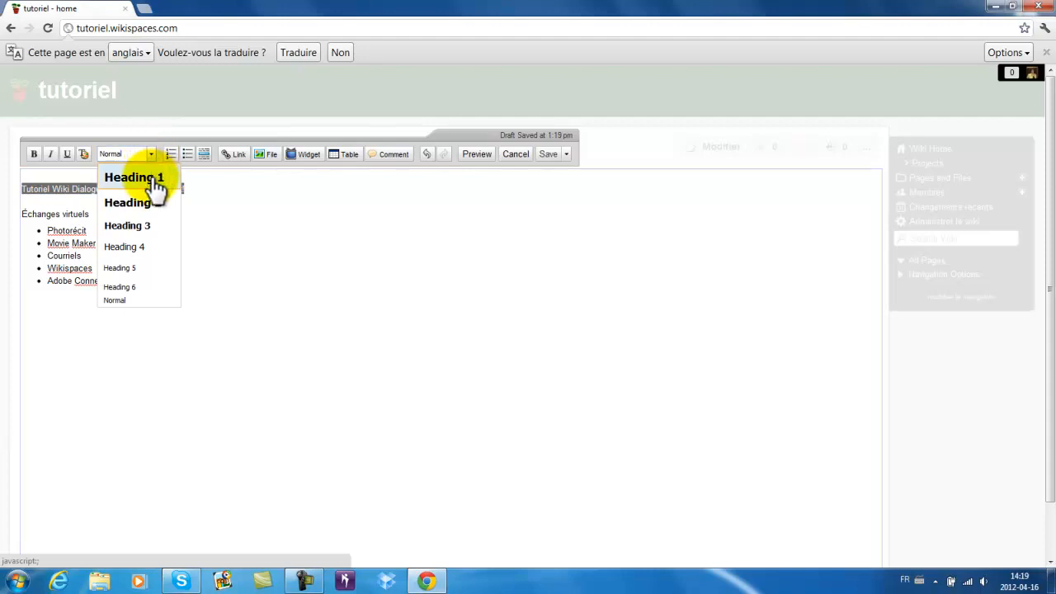
{"action": "left_click", "coordinate": [155, 178]}
{"action": "left_click", "coordinate": [148, 230]}
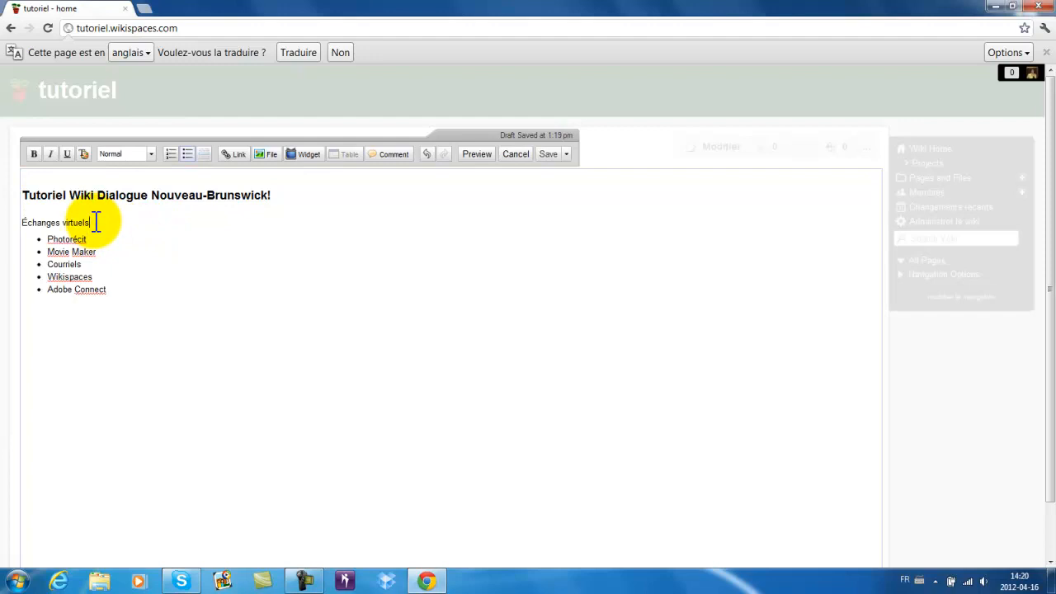
- Set 'Échanges virtuels' to Heading 2 and the five bulleted tool names to Normal
{"action": "left_click_drag", "start_coordinate": [90, 223], "coordinate": [24, 216]}
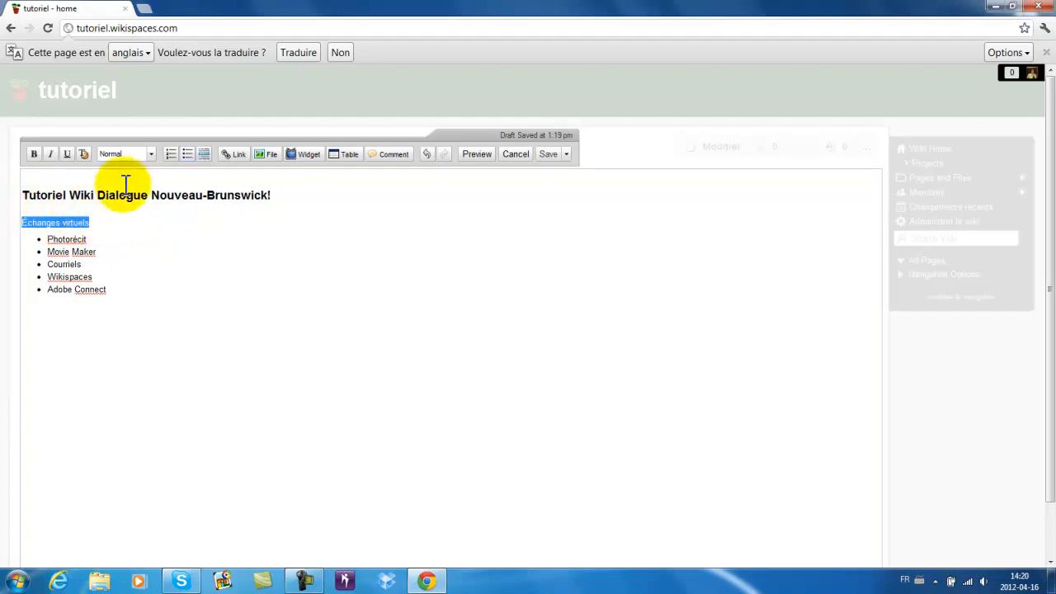
{"action": "left_click", "coordinate": [147, 154]}
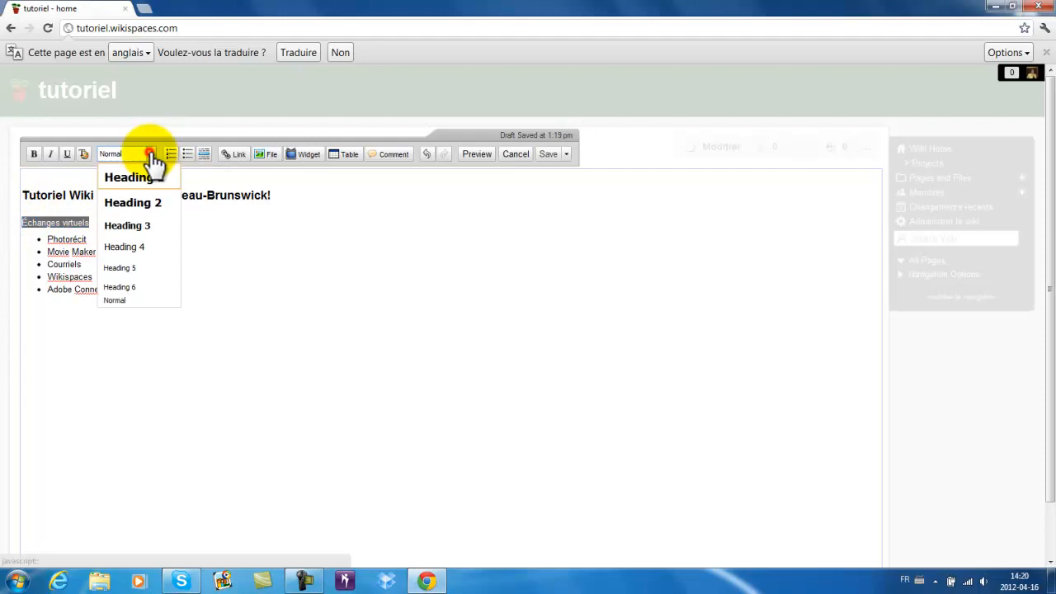
{"action": "left_click", "coordinate": [132, 204]}
{"action": "left_click_drag", "start_coordinate": [118, 299], "coordinate": [20, 247]}
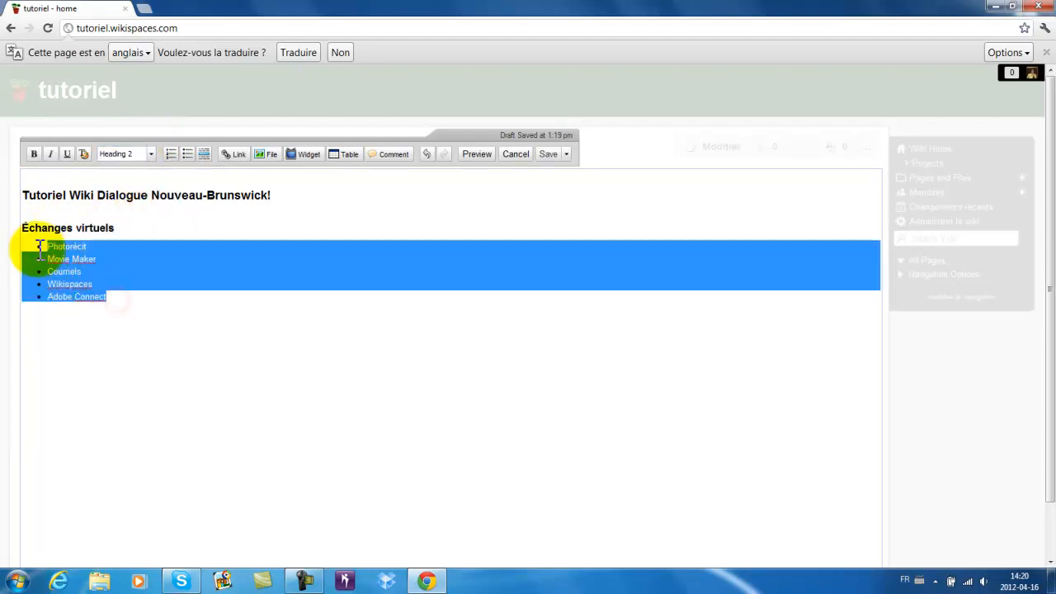
{"action": "left_click", "coordinate": [152, 155]}
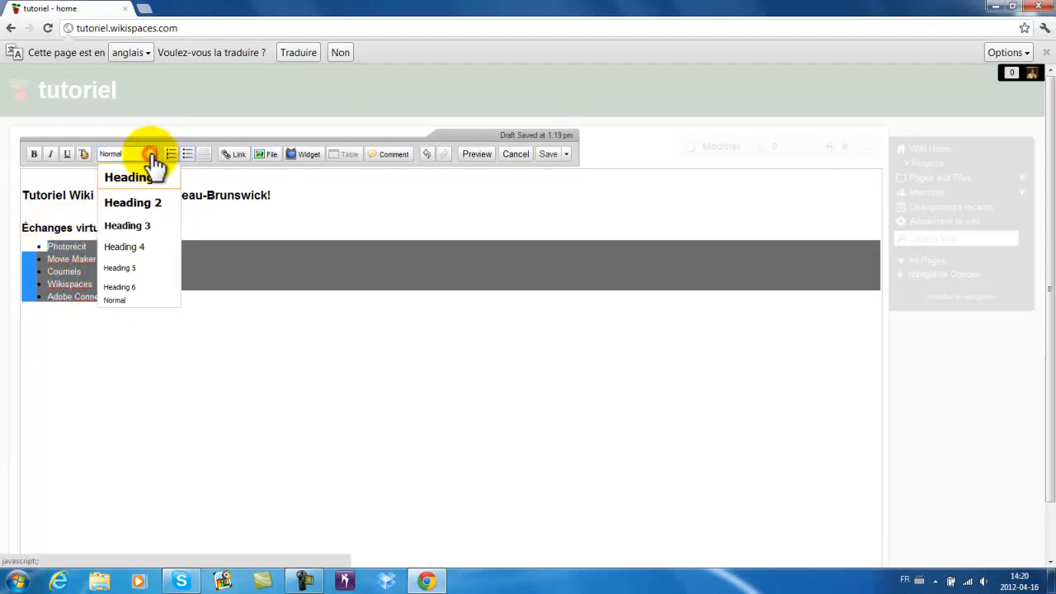
{"action": "left_click", "coordinate": [139, 300]}
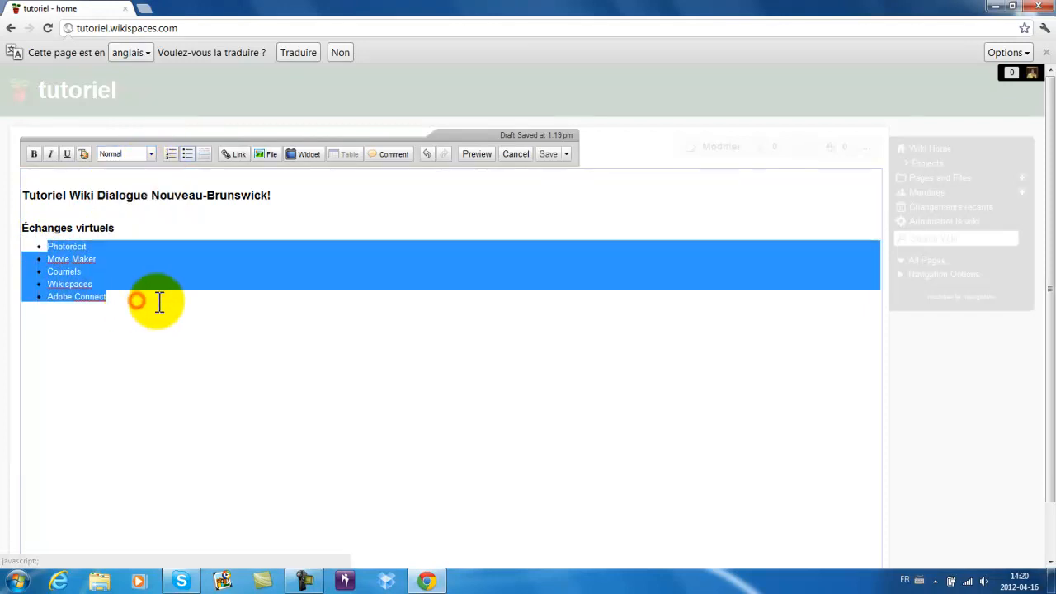
{"action": "left_click", "coordinate": [157, 299]}
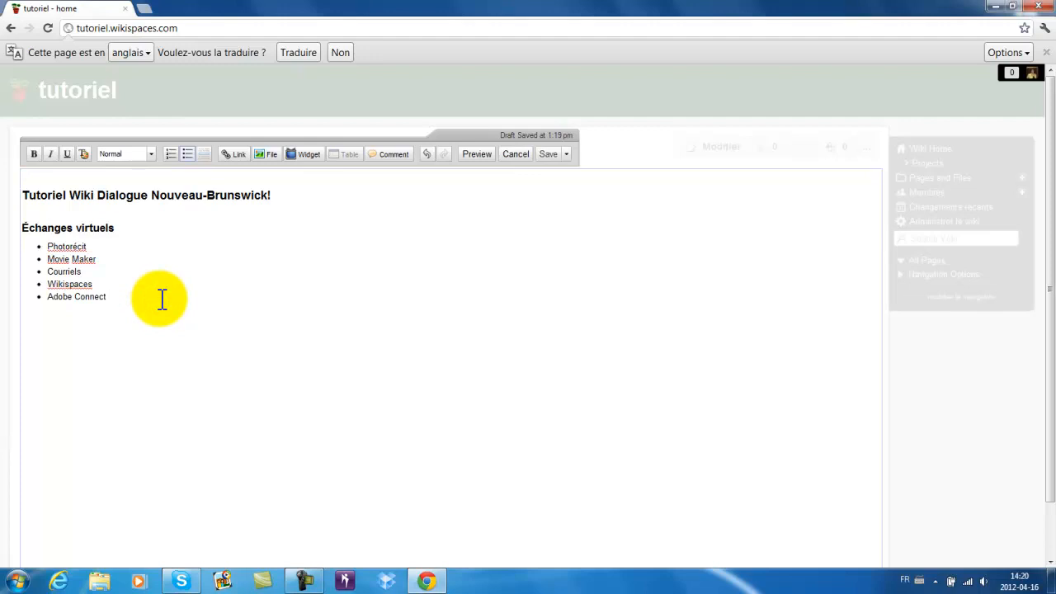
- Embed a Table des matières widget beside the bullet list and preview the page
{"action": "left_click", "coordinate": [307, 156]}
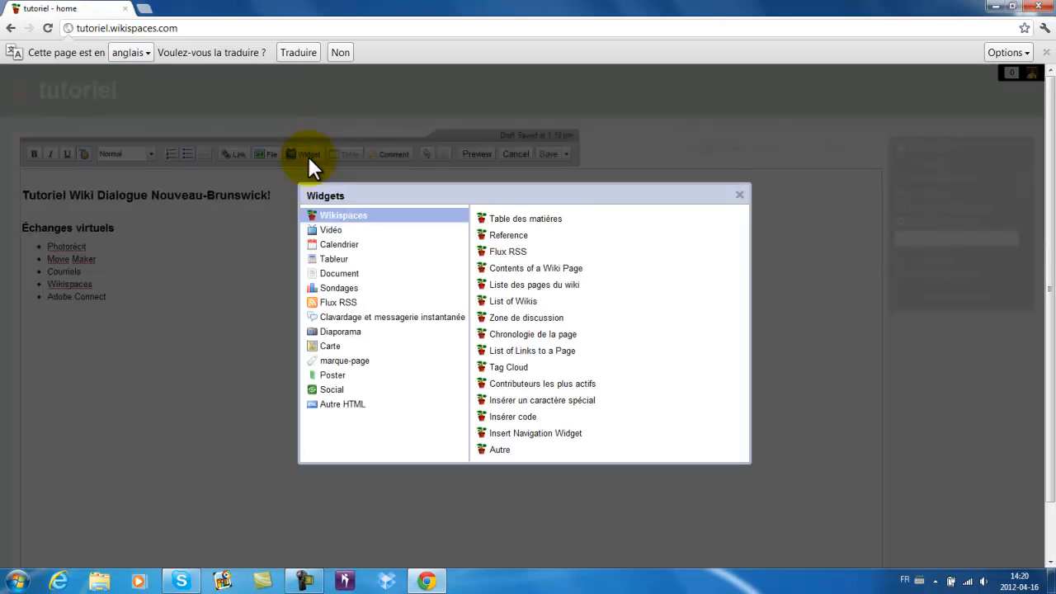
{"action": "left_click", "coordinate": [511, 221]}
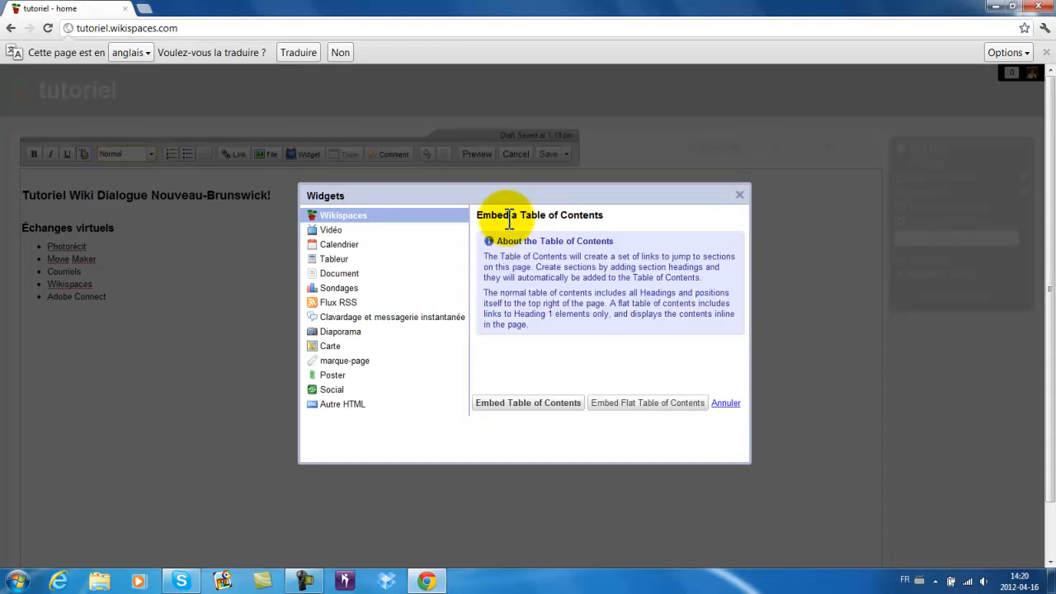
{"action": "left_click", "coordinate": [528, 404]}
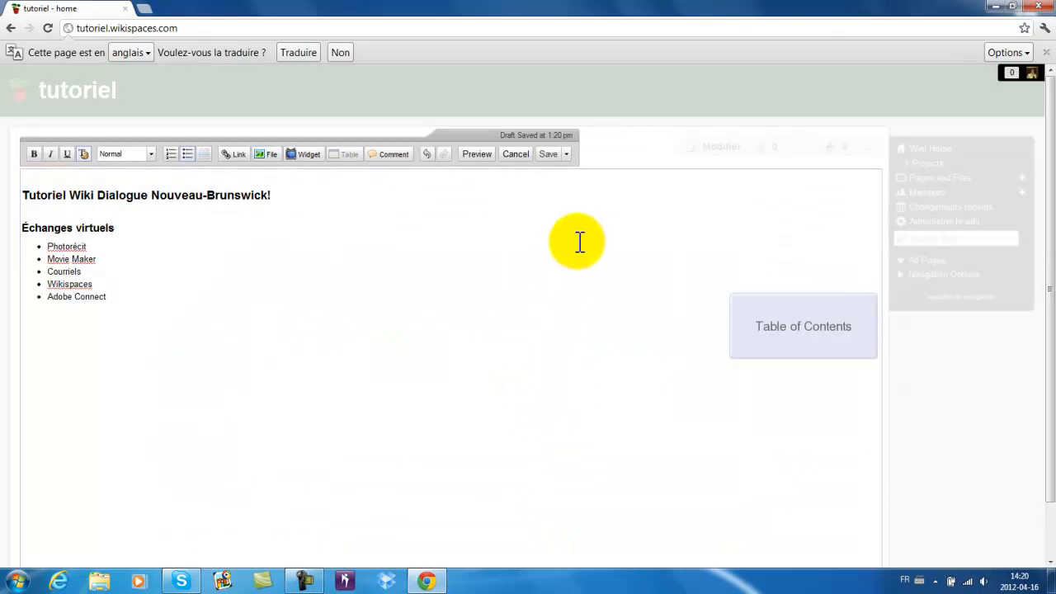
{"action": "left_click", "coordinate": [476, 154]}
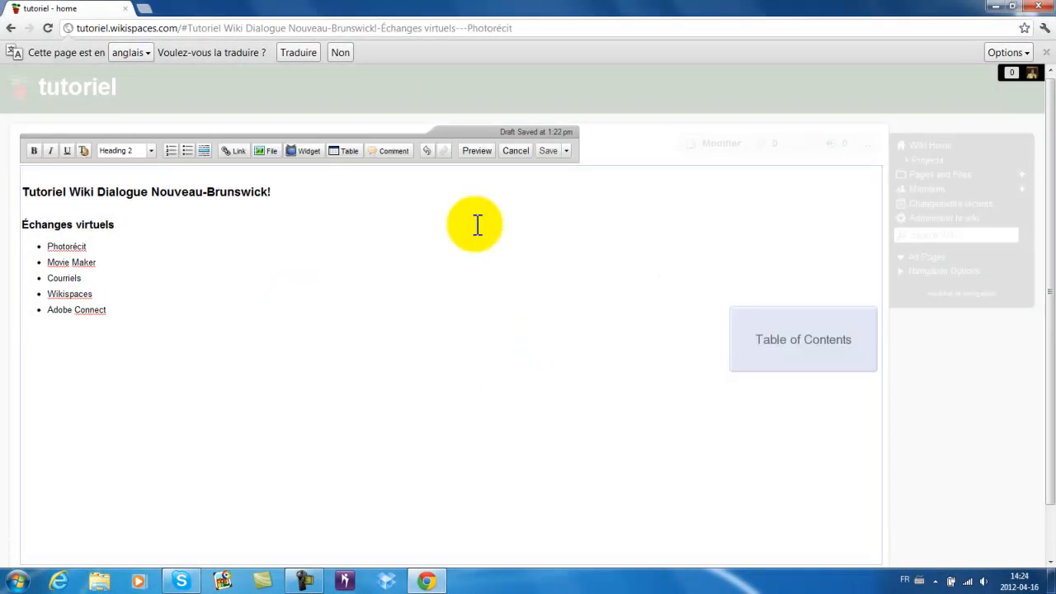
- Choose the Vidéo > YouTube widget and open YouTube.com from its instructions
{"action": "left_click", "coordinate": [311, 151]}
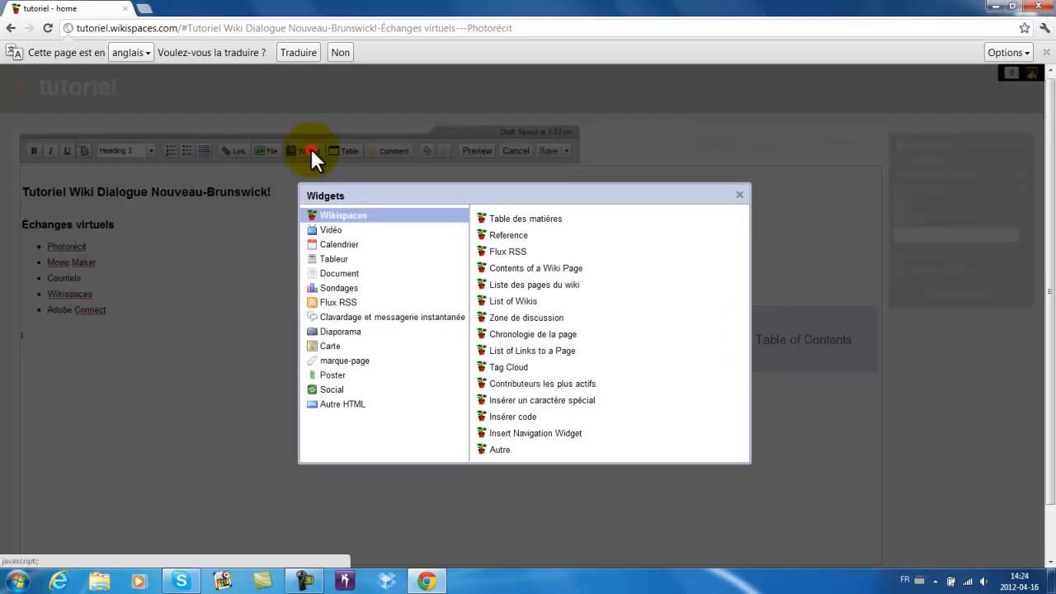
{"action": "left_click", "coordinate": [334, 230]}
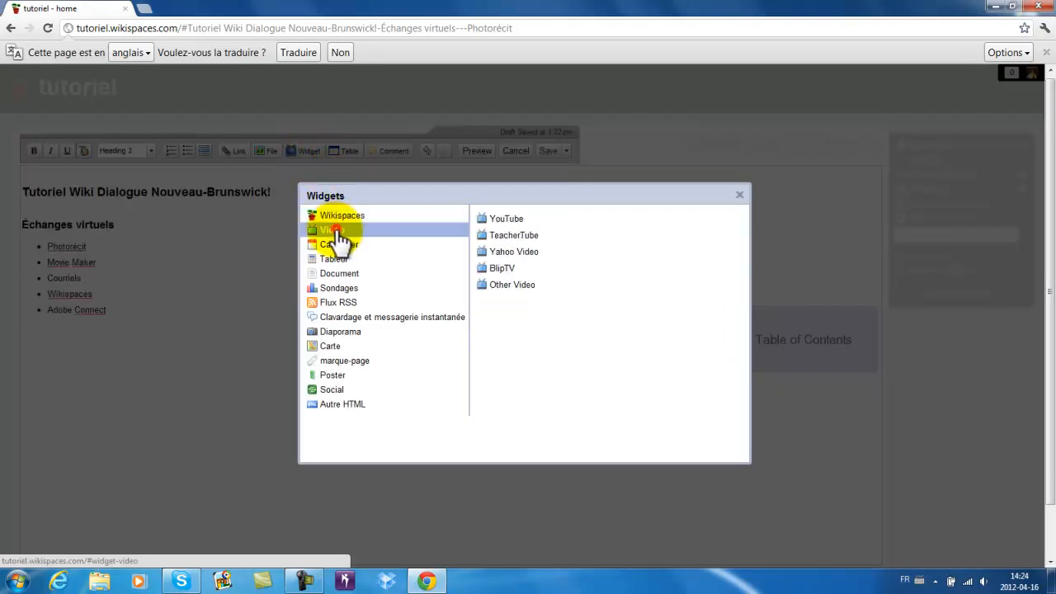
{"action": "left_click", "coordinate": [505, 220]}
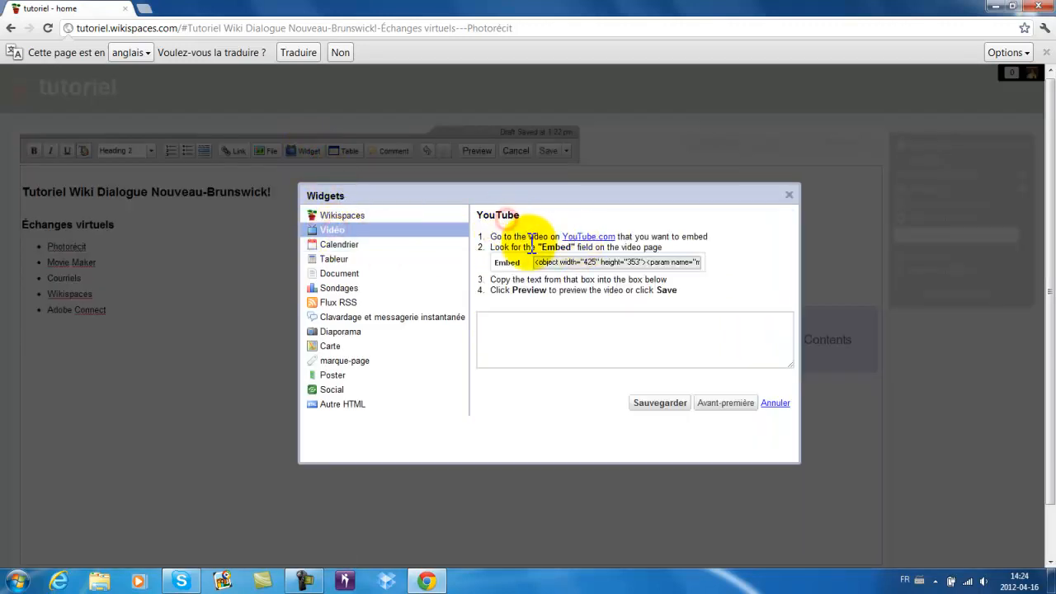
{"action": "left_click", "coordinate": [585, 236]}
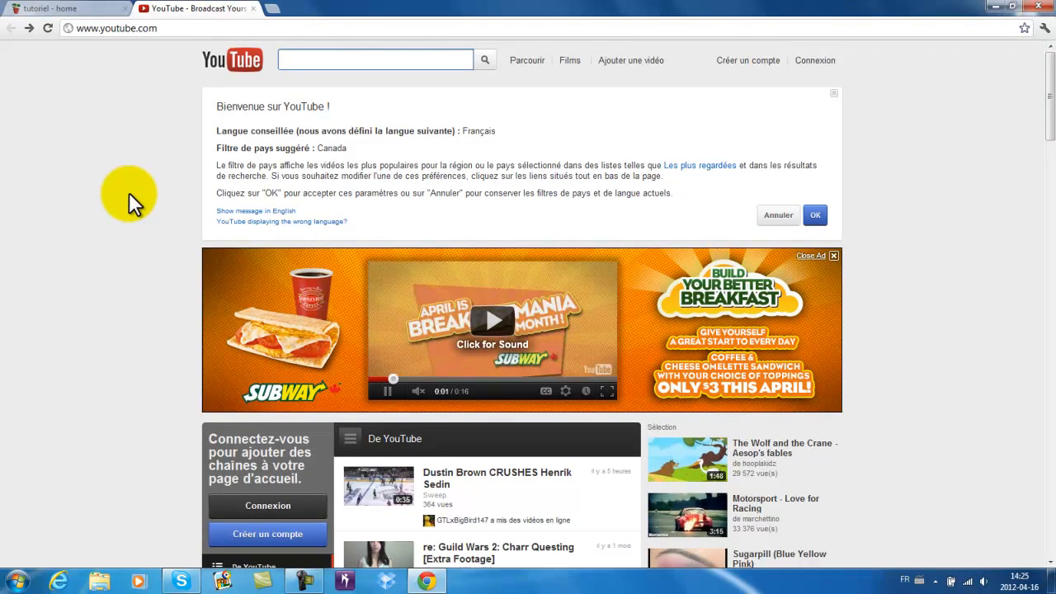
- Find the Parlez Games - 1 video on YouTube and copy its URL
{"action": "type", "text": "dialogue nouveau-brunswick"}
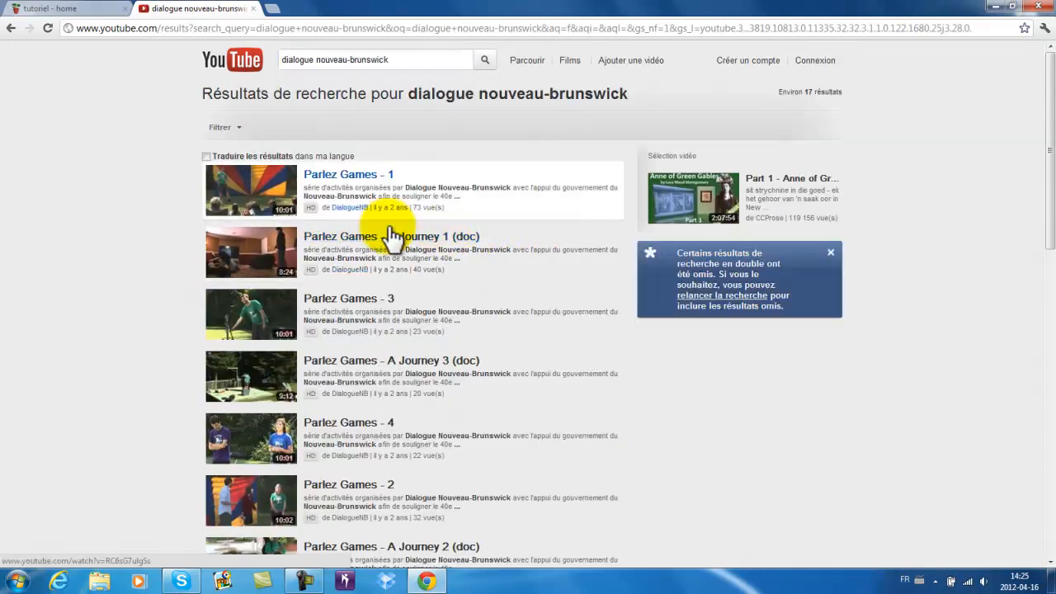
{"action": "left_click", "coordinate": [280, 197]}
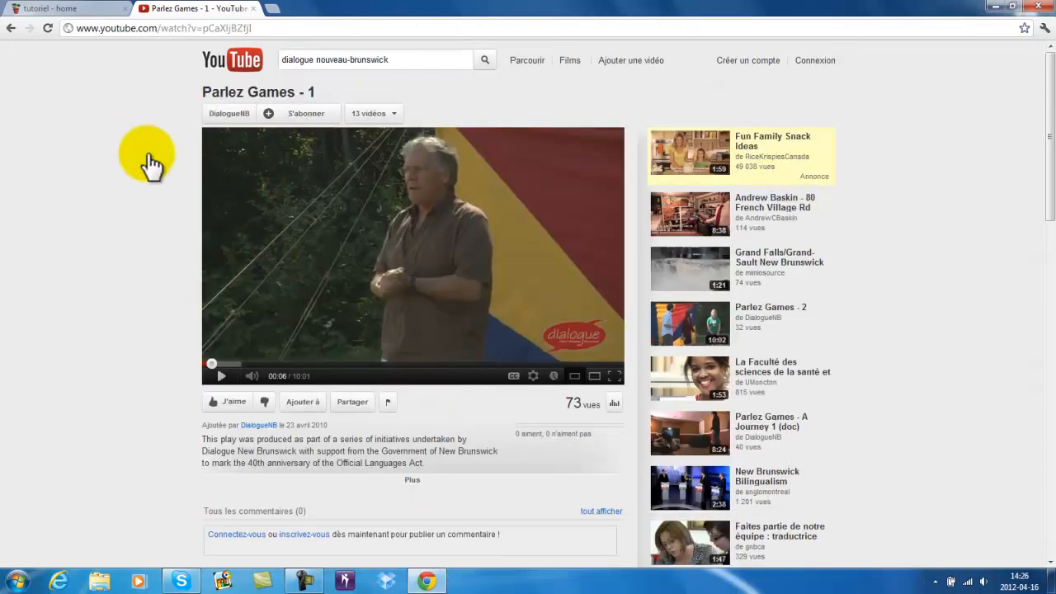
{"action": "left_click", "coordinate": [240, 28]}
{"action": "key", "text": "ctrl+c"}
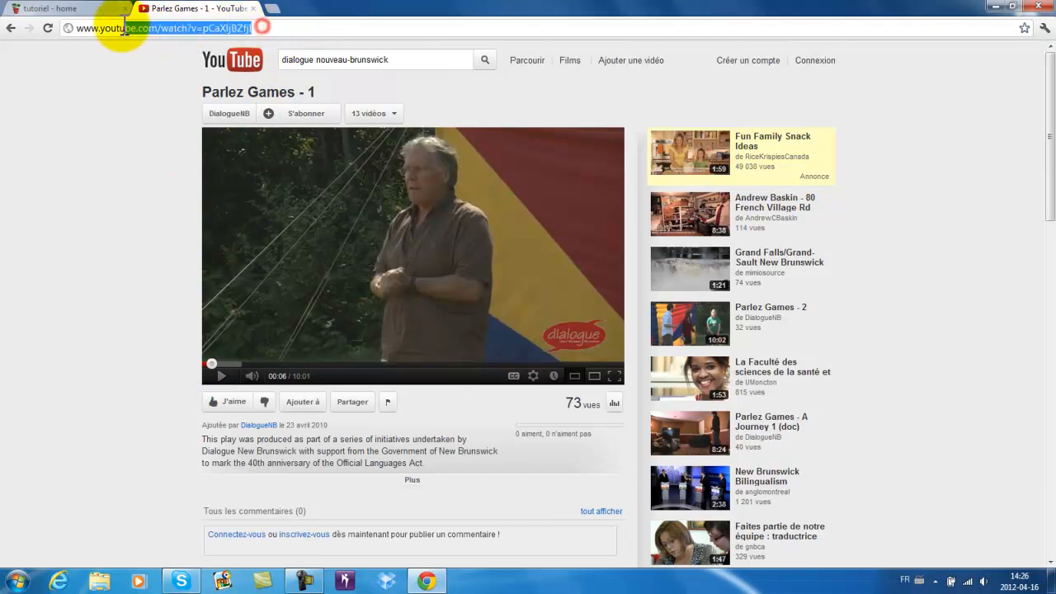
{"action": "right_click", "coordinate": [234, 28]}
{"action": "left_click", "coordinate": [270, 69]}
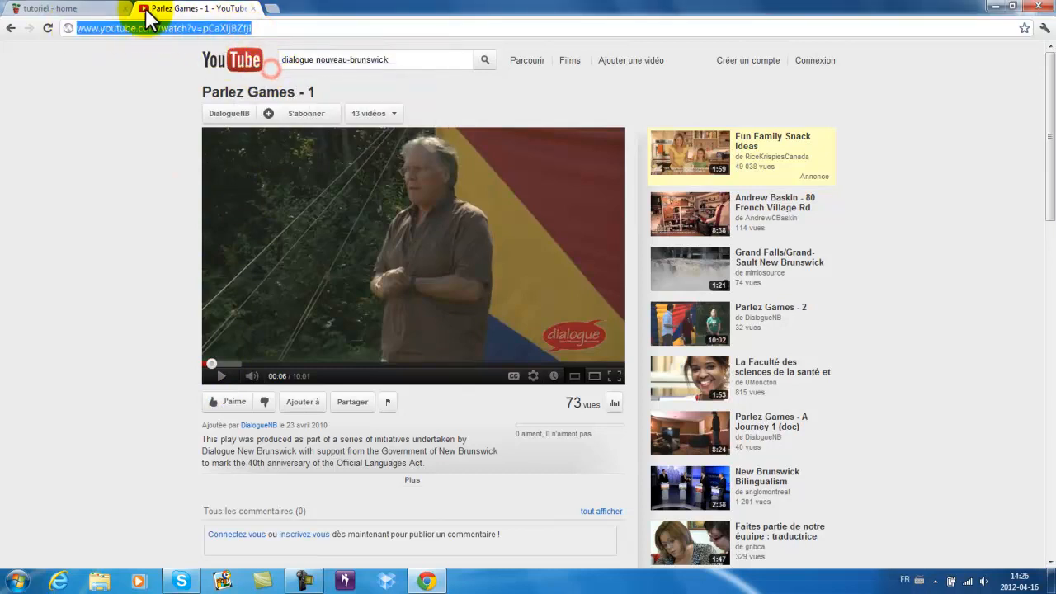
- Paste the video URL into the wiki's embed box, save the widget and preview the page
{"action": "left_click", "coordinate": [113, 14]}
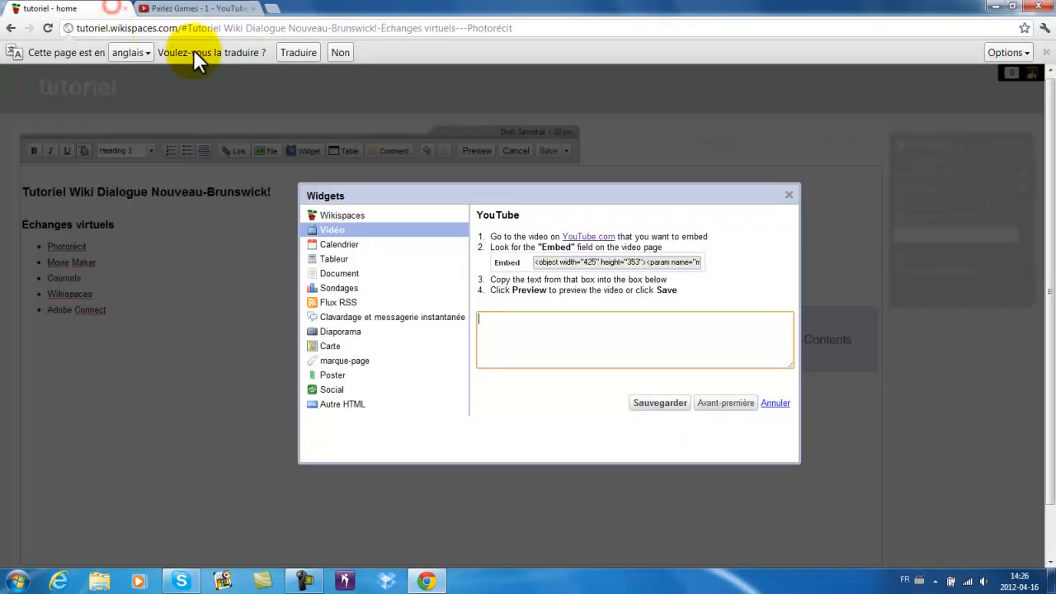
{"action": "right_click", "coordinate": [509, 328]}
{"action": "left_click", "coordinate": [542, 398]}
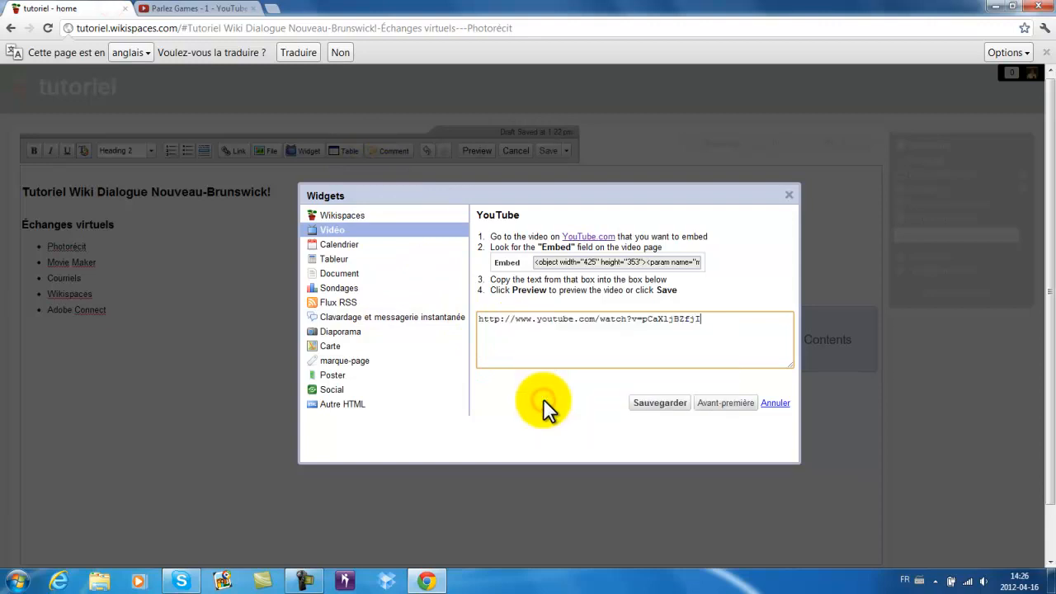
{"action": "left_click", "coordinate": [660, 403]}
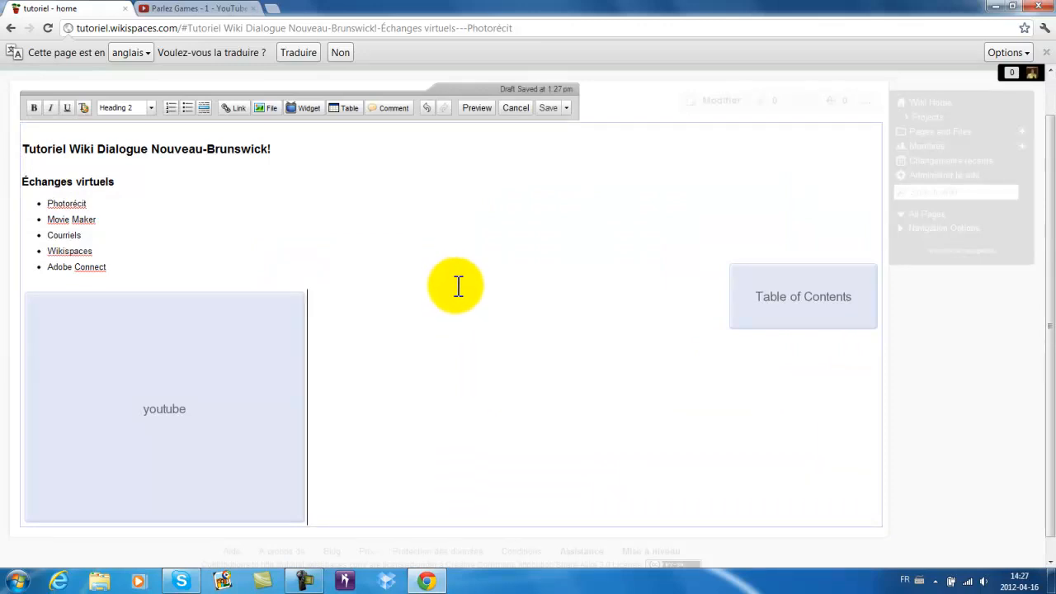
{"action": "left_click", "coordinate": [477, 109]}
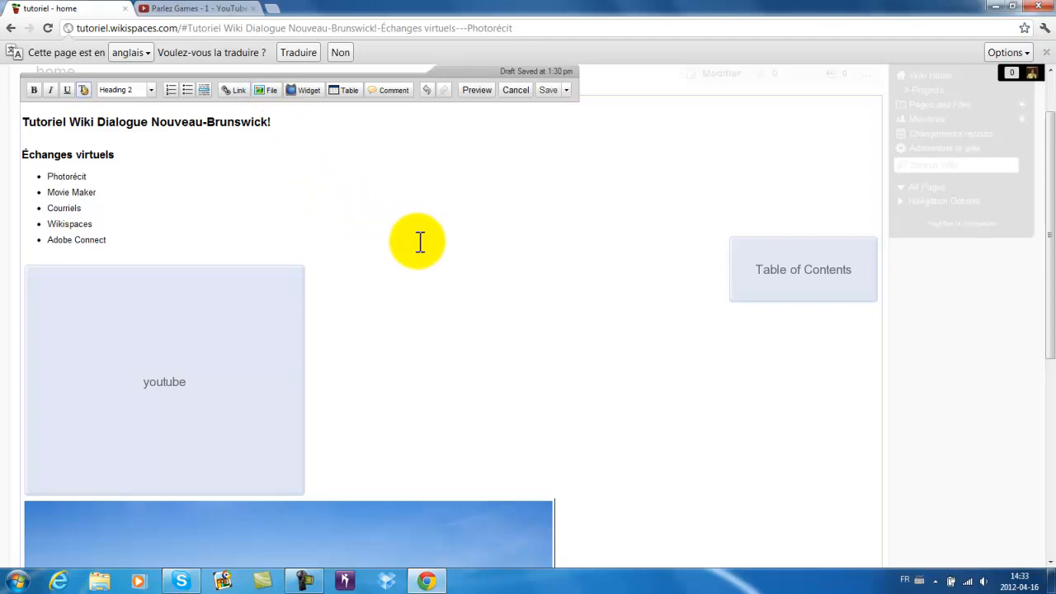
{"action": "scroll", "coordinate": [488, 394], "scroll_direction": "down", "scroll_amount": 1}
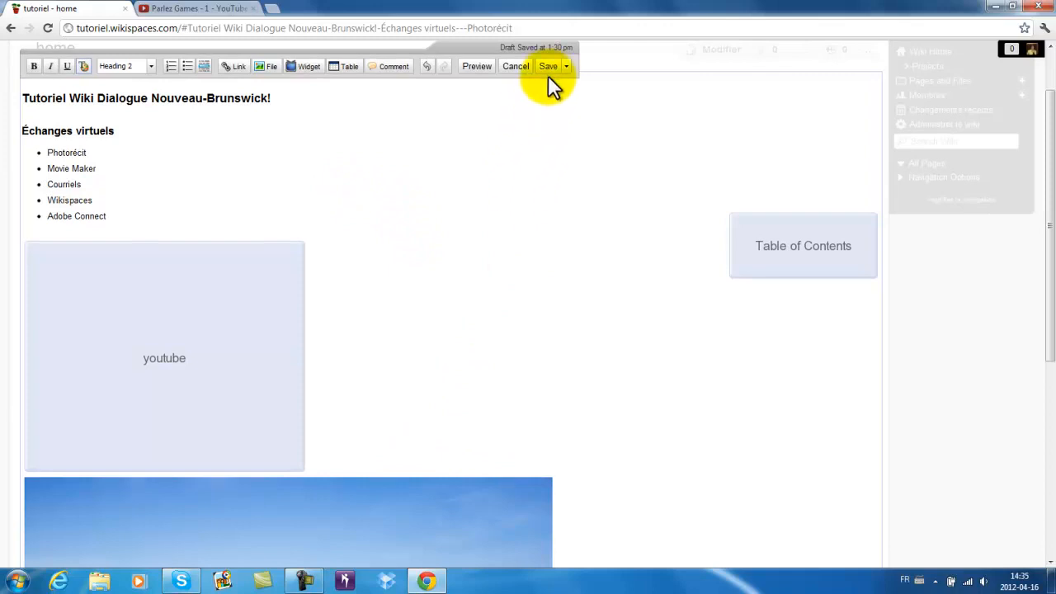
- Save the home page with its video and table of contents, then show its discussion list
{"action": "left_click", "coordinate": [550, 69]}
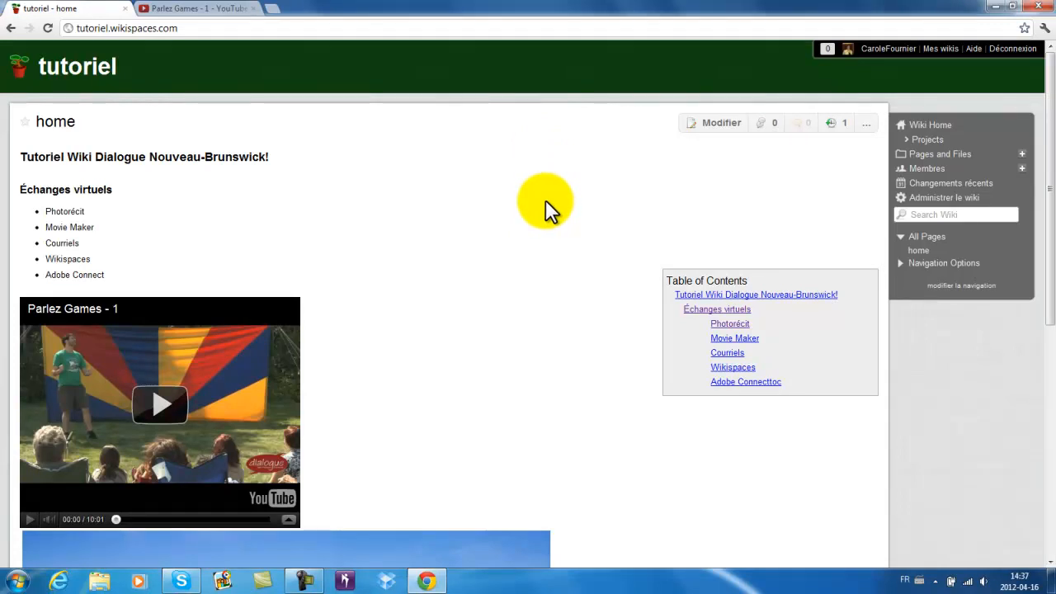
{"action": "left_click", "coordinate": [767, 125]}
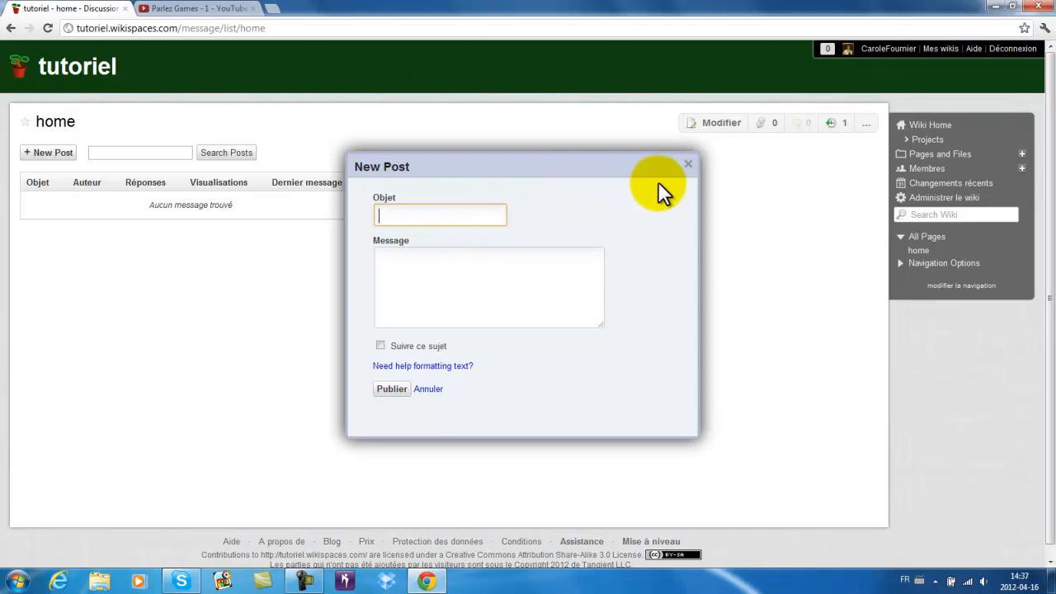
- Publish a followed post 'Rendez-vous des ami-e-s!' announcing the meeting on 2 mai
{"action": "left_click", "coordinate": [687, 164]}
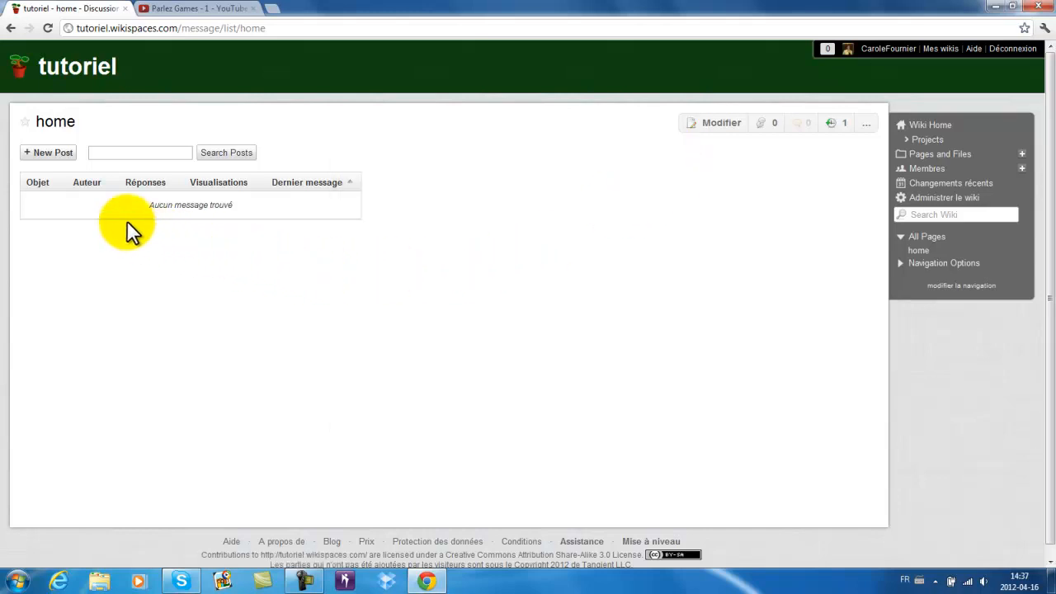
{"action": "left_click", "coordinate": [54, 154]}
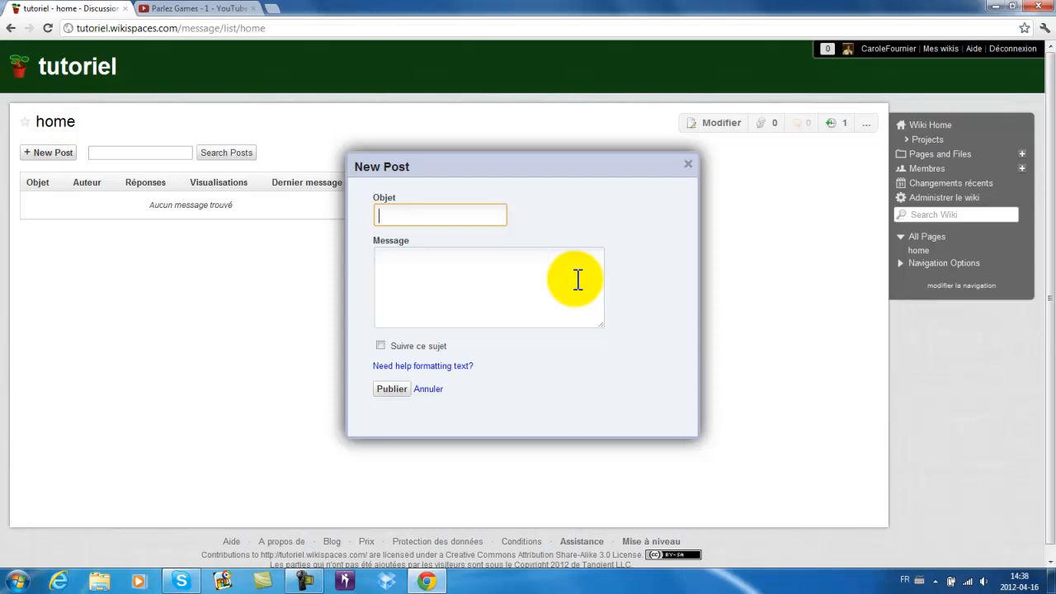
{"action": "type", "text": "Rendez-vous des ami-e-s"}
{"action": "type", "text": "!"}
{"action": "left_click", "coordinate": [578, 281]}
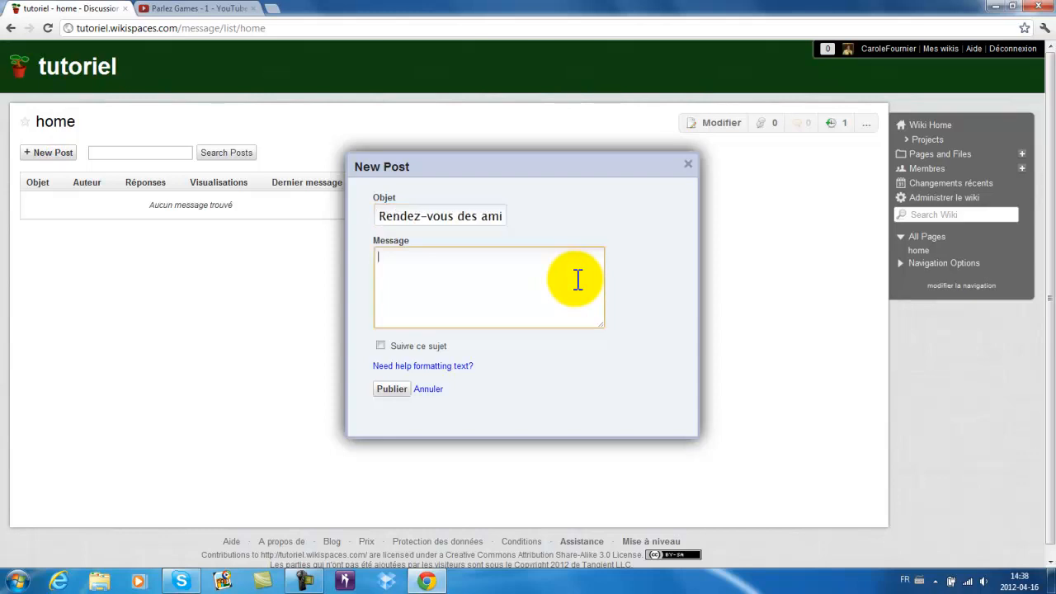
{"action": "type", "text": "Notre Rendez-vous des ami-e-s! se déroulera le 2 mai! Au plaisir de vous voir!"}
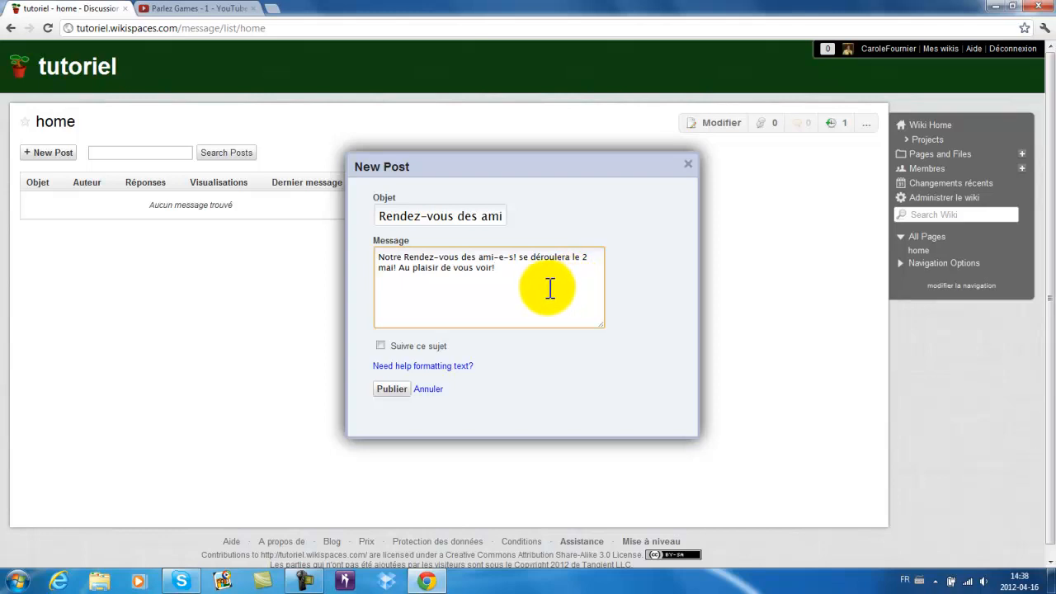
{"action": "left_click", "coordinate": [381, 344]}
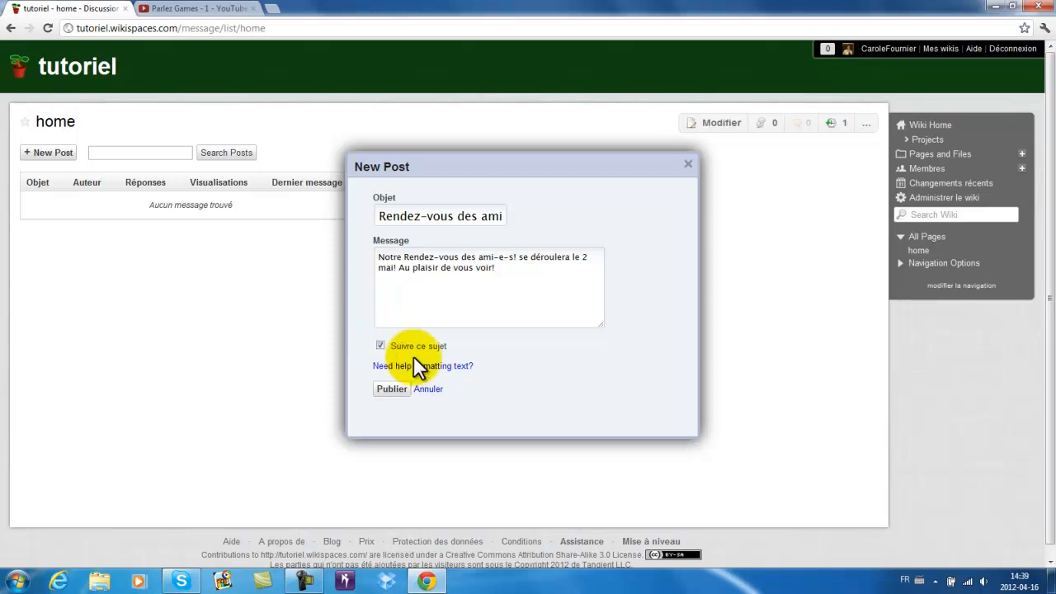
{"action": "left_click", "coordinate": [400, 391]}
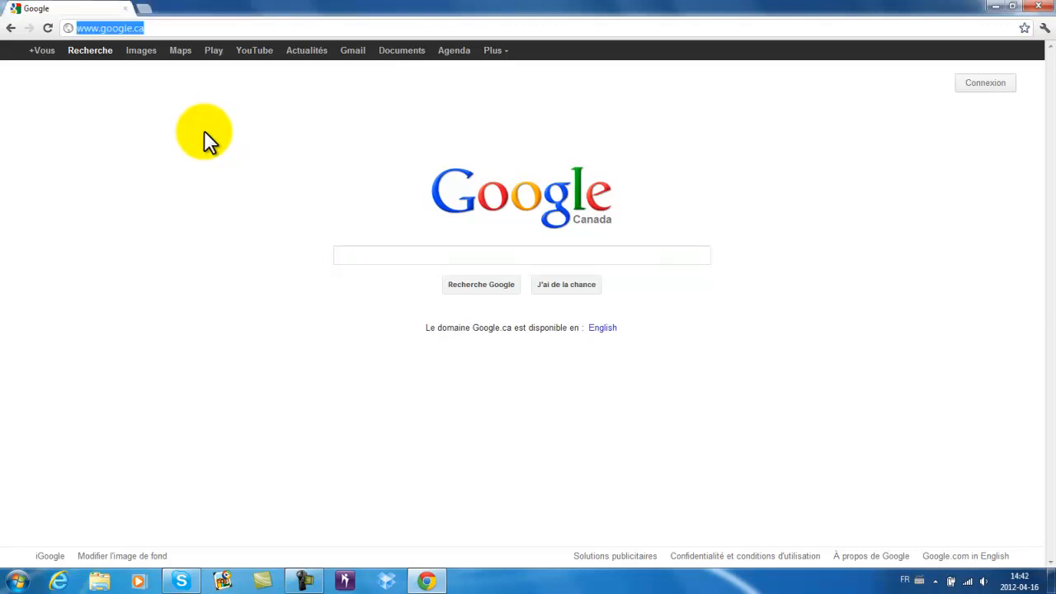
- Paste the tutoriel wiki's address, load the wiki, and bring up its sign-up form
{"action": "type", "text": "www.tutoriel.wikispaces.com"}
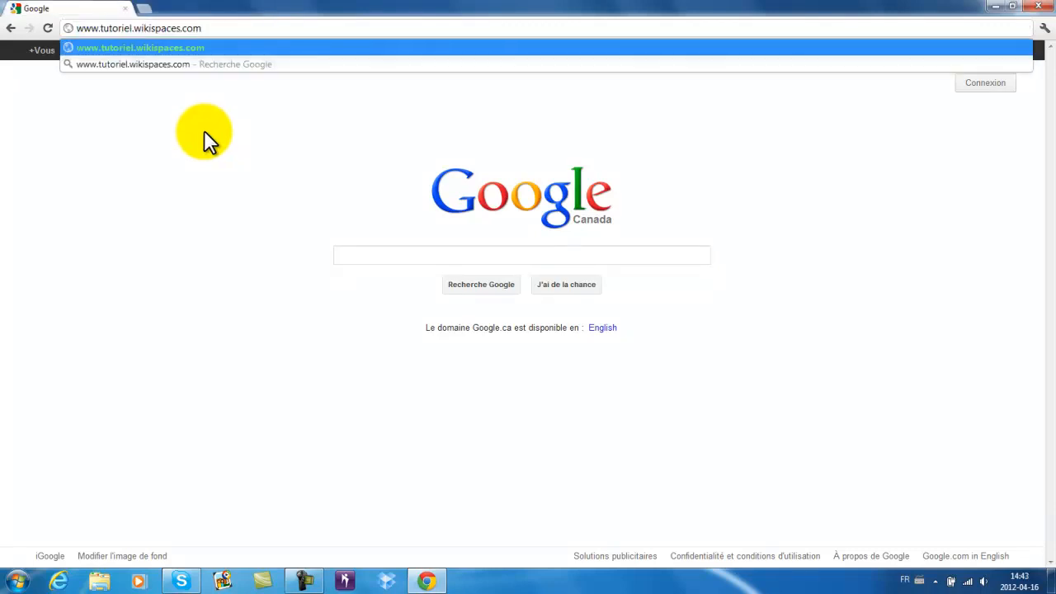
{"action": "key", "text": "Return"}
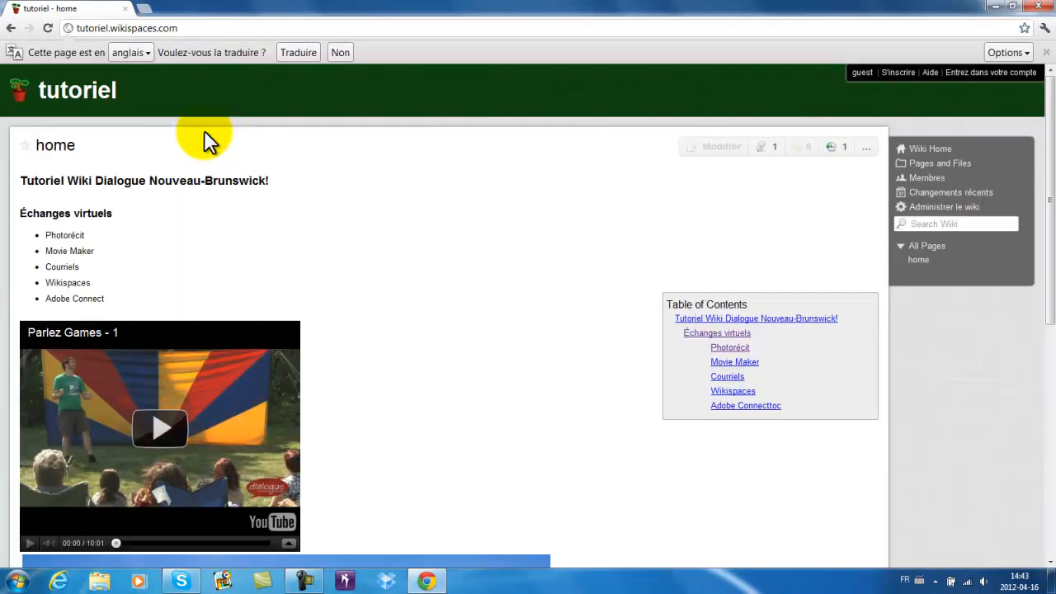
{"action": "left_click", "coordinate": [897, 72]}
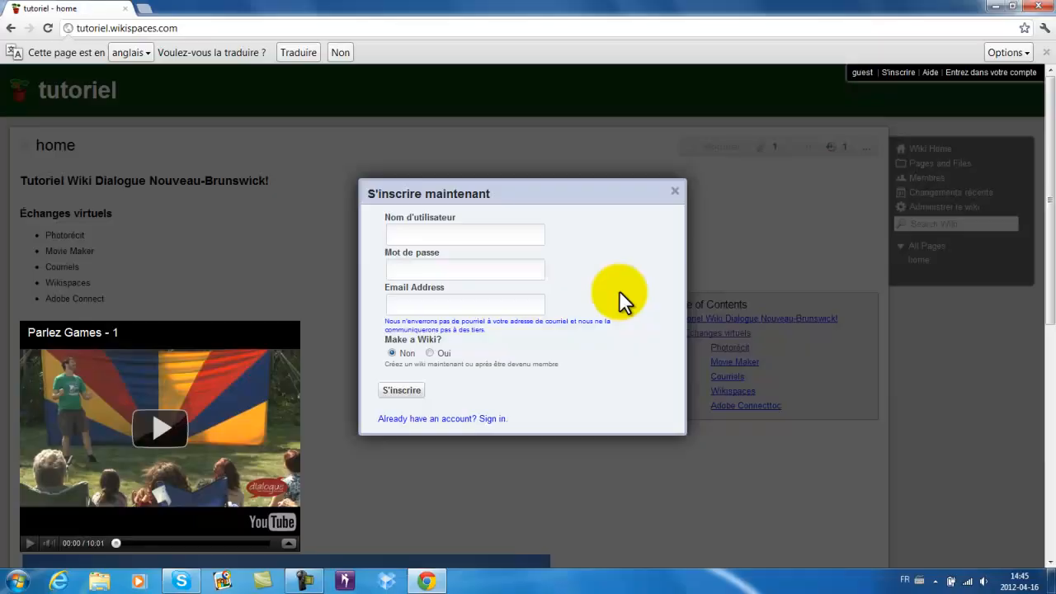
- Dismiss the sign-up form and reach Administrer le wiki's Themes and Colors list, showing Moderna as current
{"action": "key", "text": "Escape"}
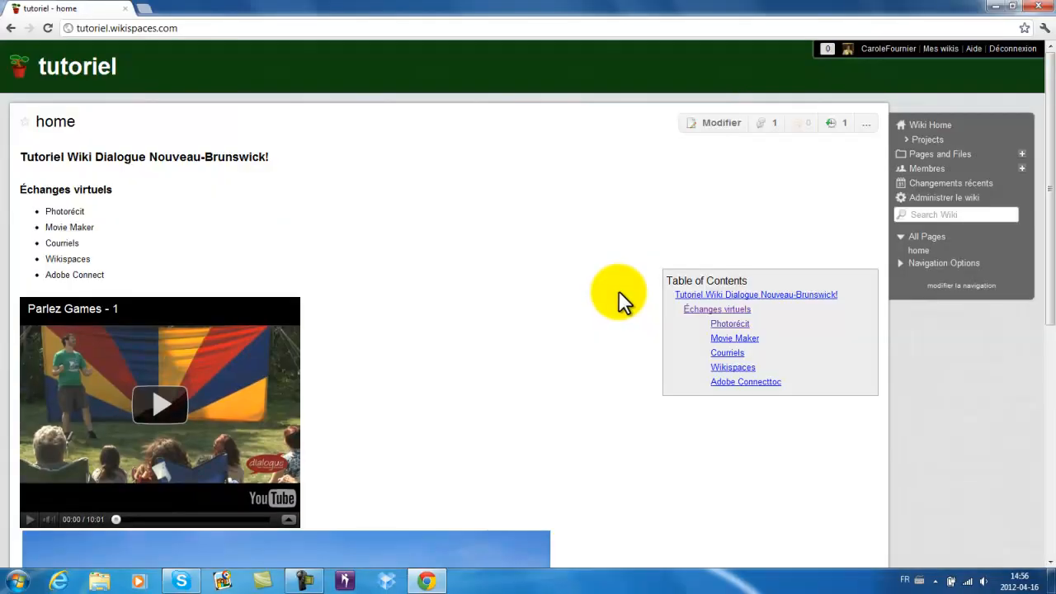
{"action": "left_click", "coordinate": [936, 198]}
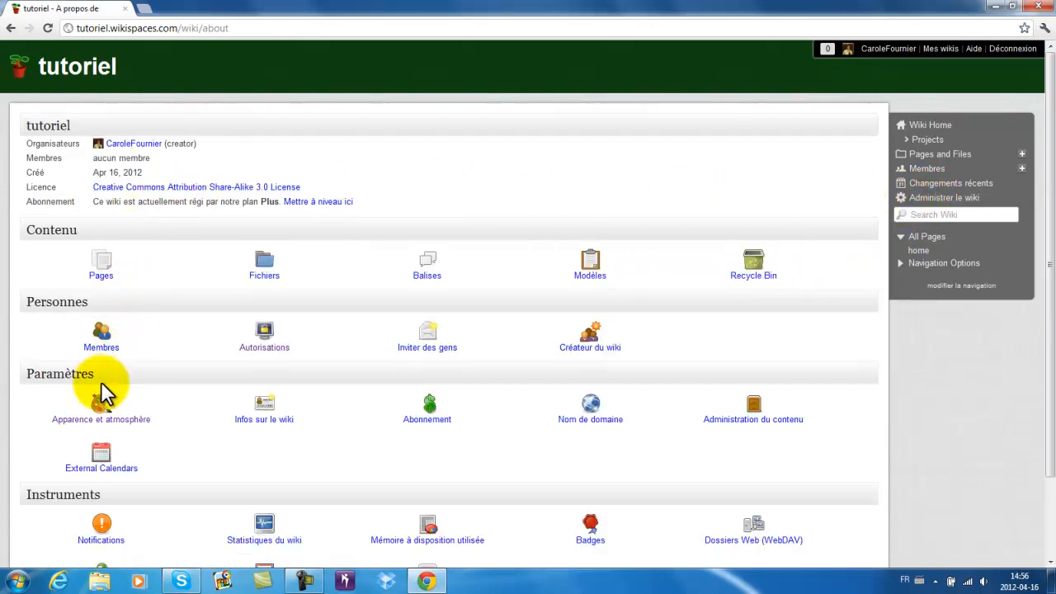
{"action": "left_click", "coordinate": [117, 419]}
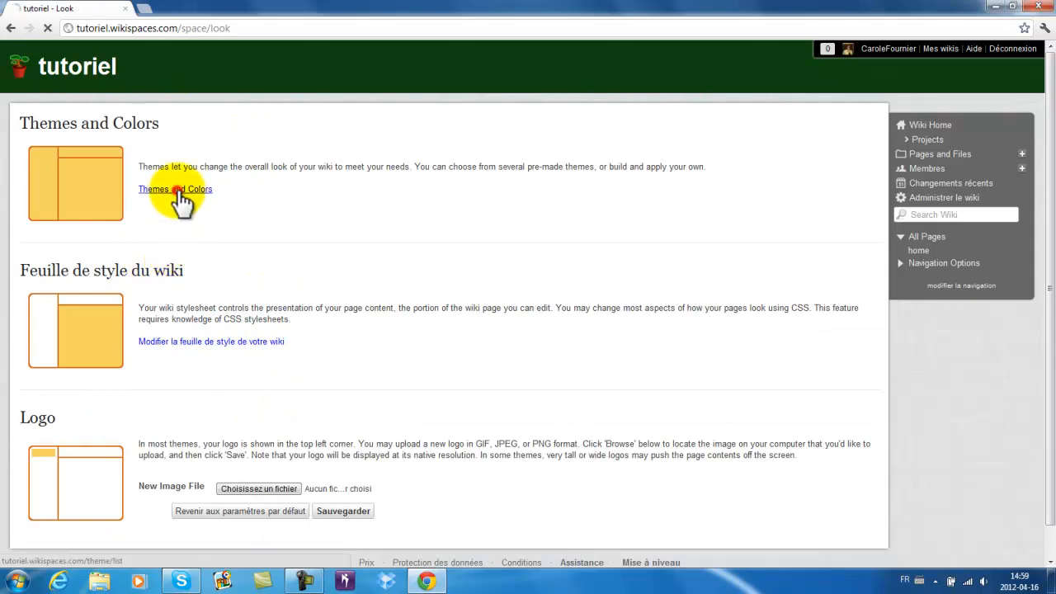
{"action": "left_click", "coordinate": [177, 192]}
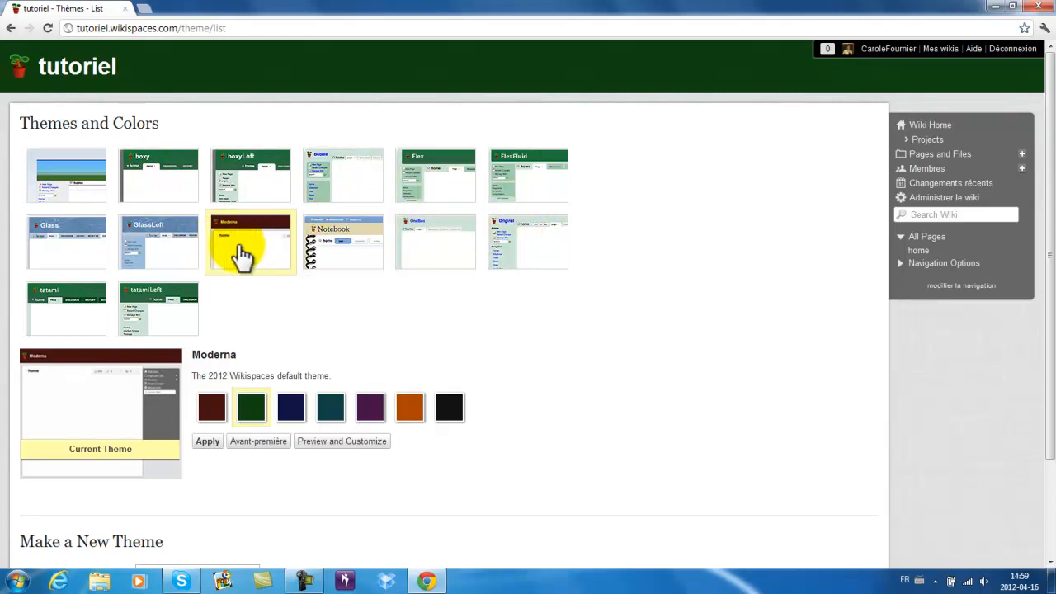
- Apply the Notebook theme with its salmon colour variant to the tutoriel wiki
{"action": "left_click", "coordinate": [353, 254]}
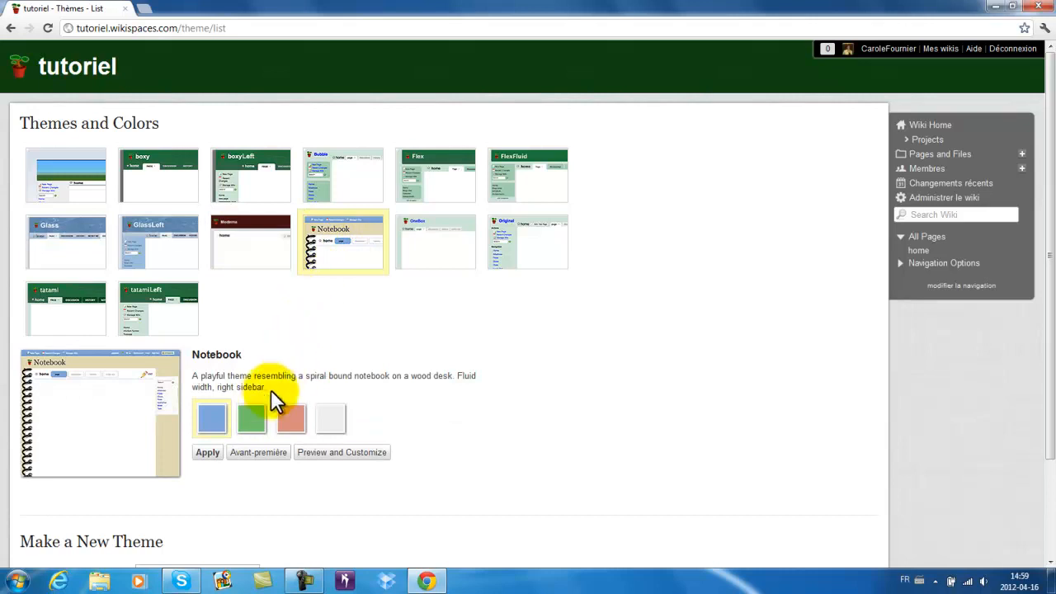
{"action": "left_click", "coordinate": [294, 428]}
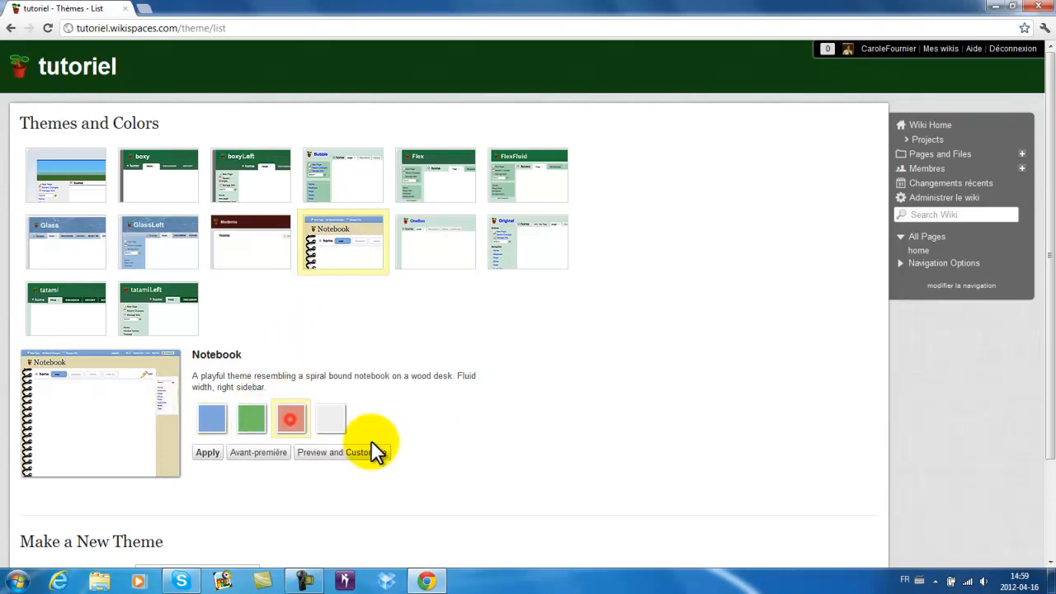
{"action": "scroll", "coordinate": [407, 450], "scroll_direction": "down", "scroll_amount": 1}
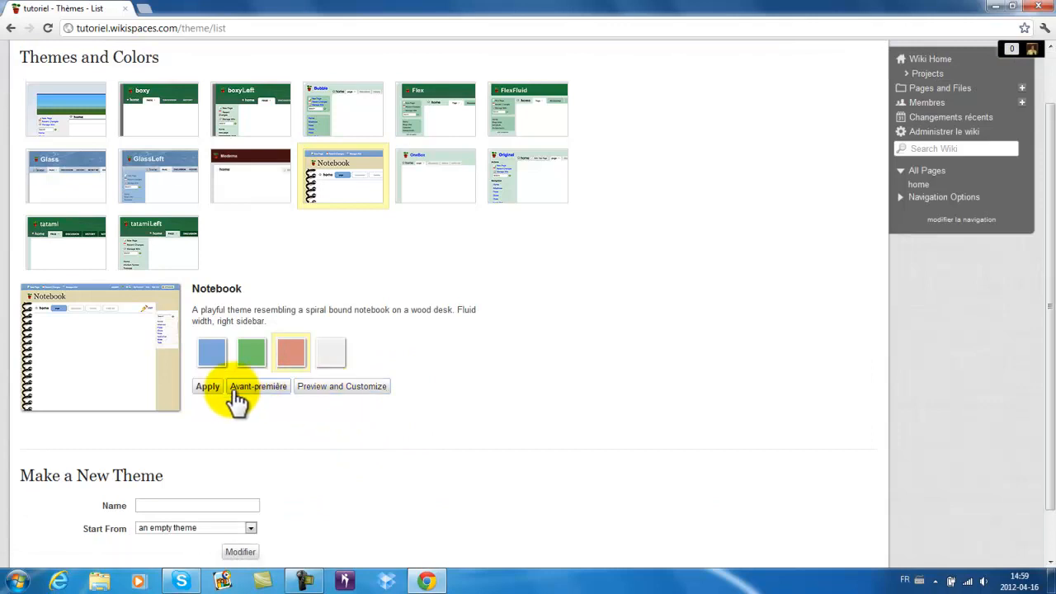
{"action": "left_click", "coordinate": [207, 387]}
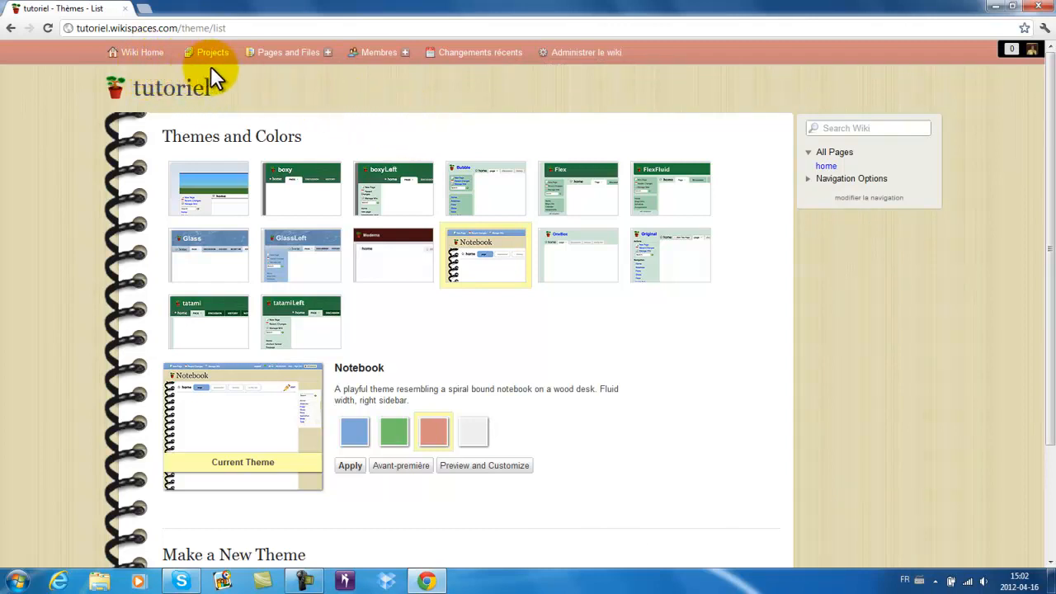
- Lock both désert.jpg and the home page from the Pages and Files list
{"action": "left_click", "coordinate": [285, 54]}
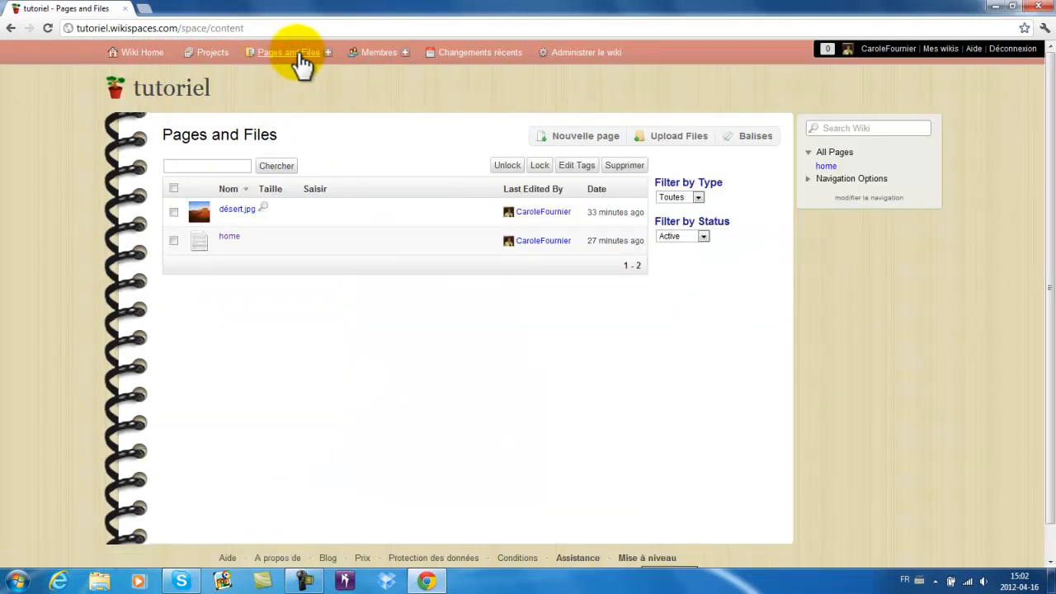
{"action": "mouse_move", "coordinate": [318, 241]}
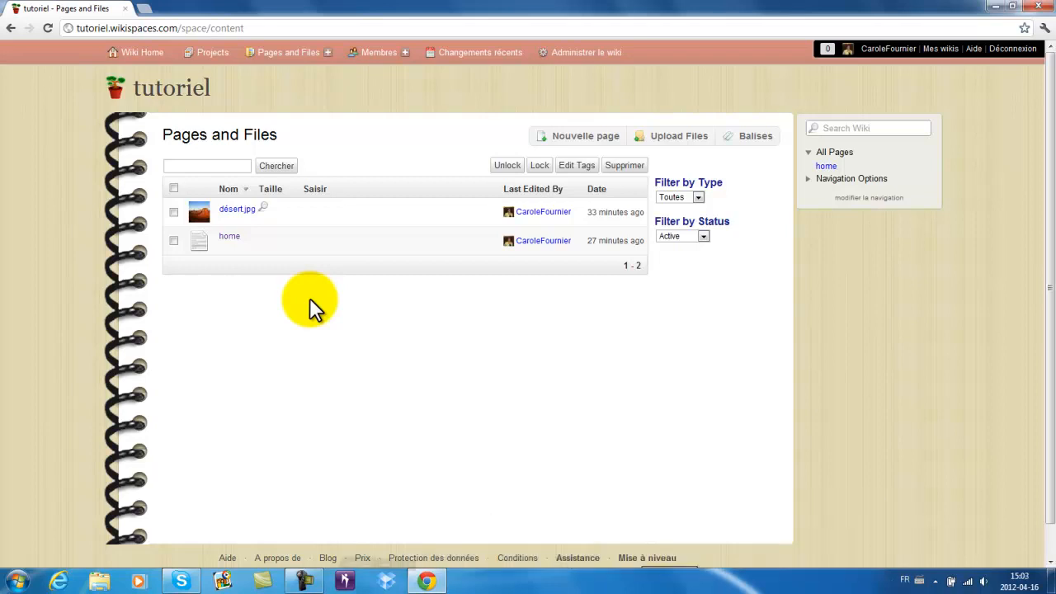
{"action": "left_click", "coordinate": [174, 212]}
{"action": "left_click", "coordinate": [174, 241]}
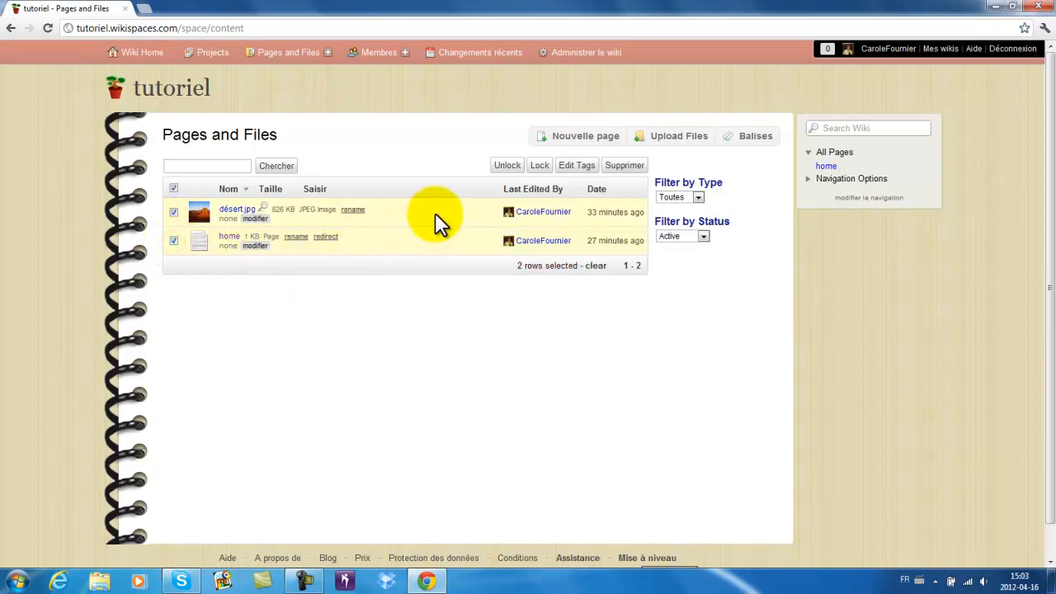
{"action": "left_click", "coordinate": [540, 168]}
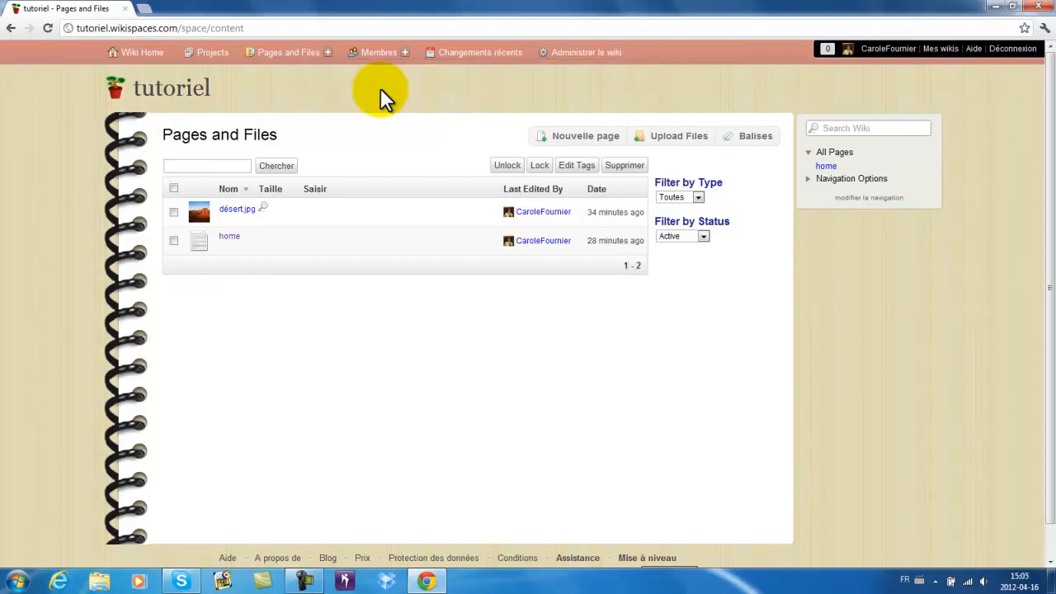
- Create a new wiki page named 'Projet d'équipe'
{"action": "left_click", "coordinate": [542, 140]}
{"action": "type", "text": "Proje"}
{"action": "key", "text": "BackSpace"}
{"action": "key", "text": "BackSpace"}
{"action": "key", "text": "BackSpace"}
{"action": "key", "text": "BackSpace"}
{"action": "key", "text": "BackSpace"}
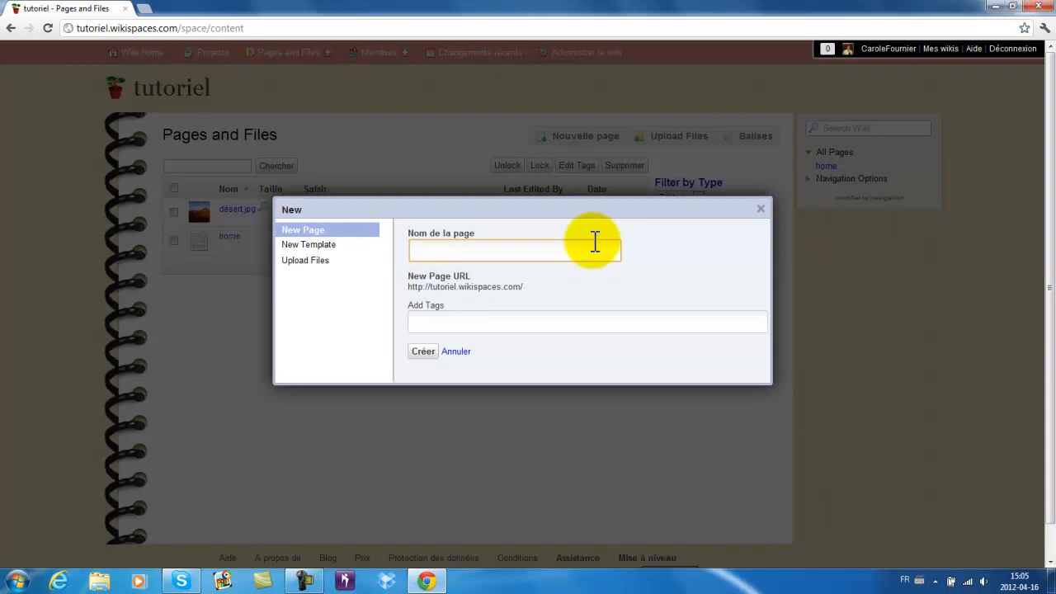
{"action": "type", "text": "Projet d'équipe"}
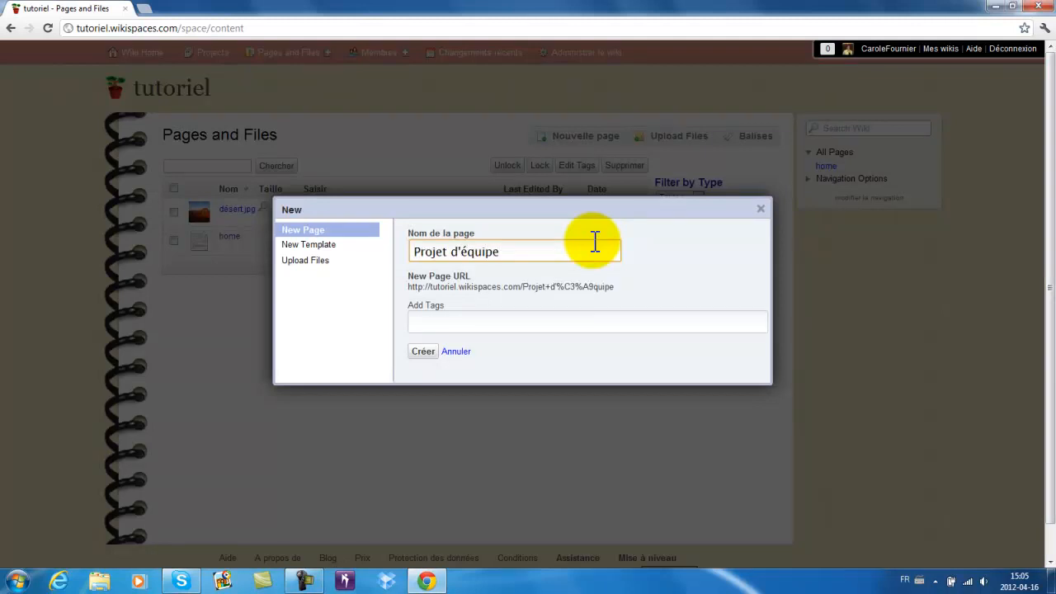
{"action": "left_click", "coordinate": [455, 321]}
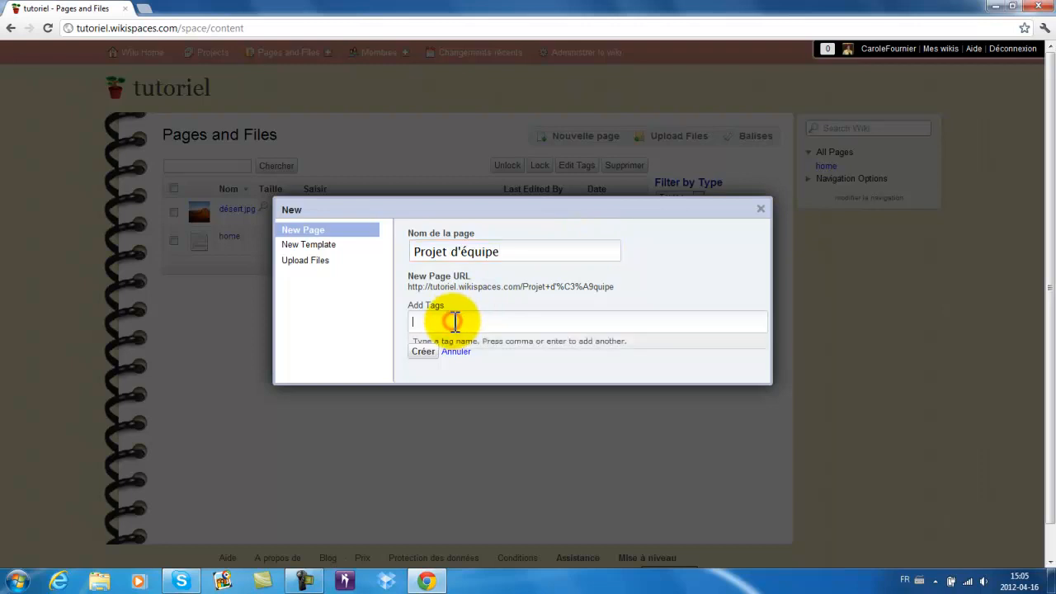
{"action": "left_click", "coordinate": [421, 351]}
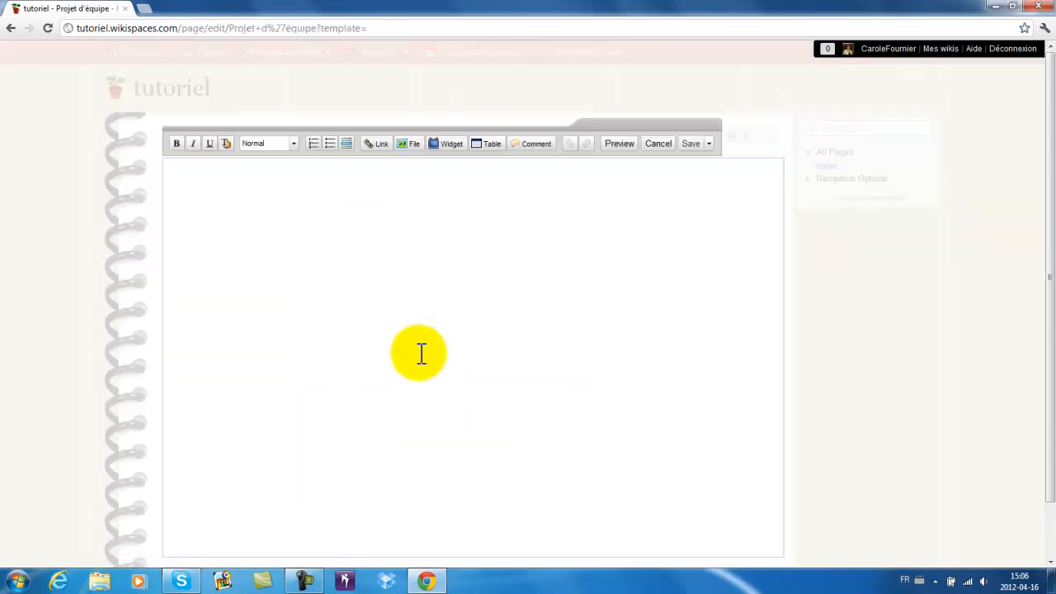
- Write 'texte' on the new page, save it, and return to the wiki home page
{"action": "type", "text": "texte"}
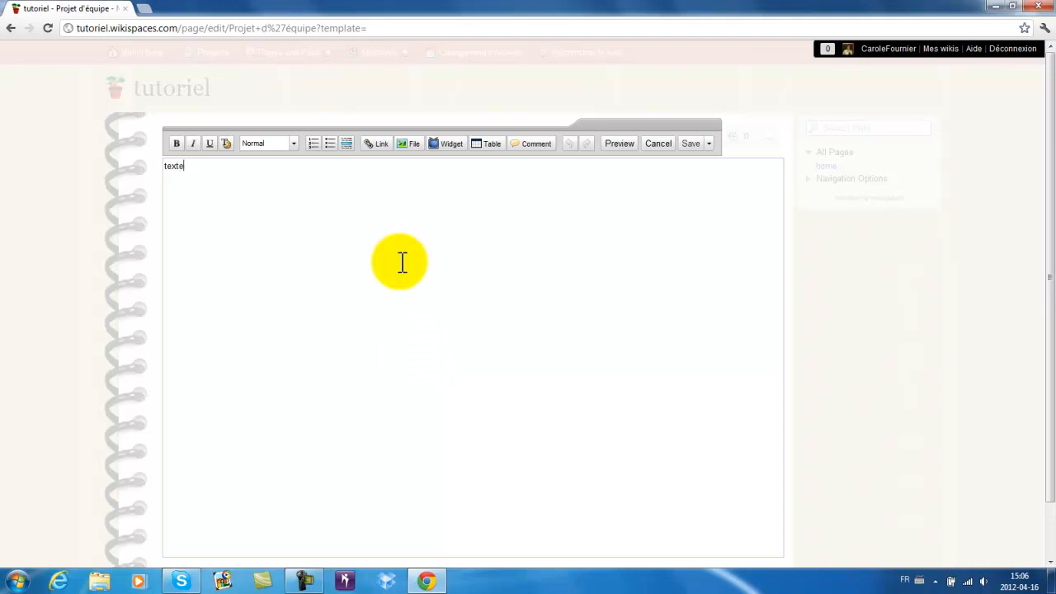
{"action": "left_click", "coordinate": [690, 144]}
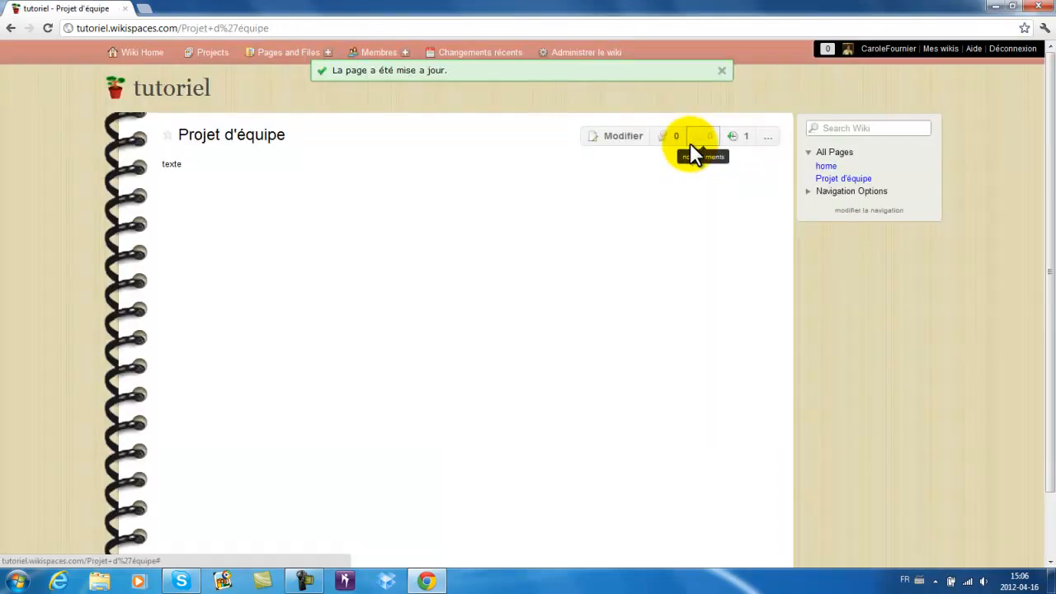
{"action": "left_click", "coordinate": [151, 59]}
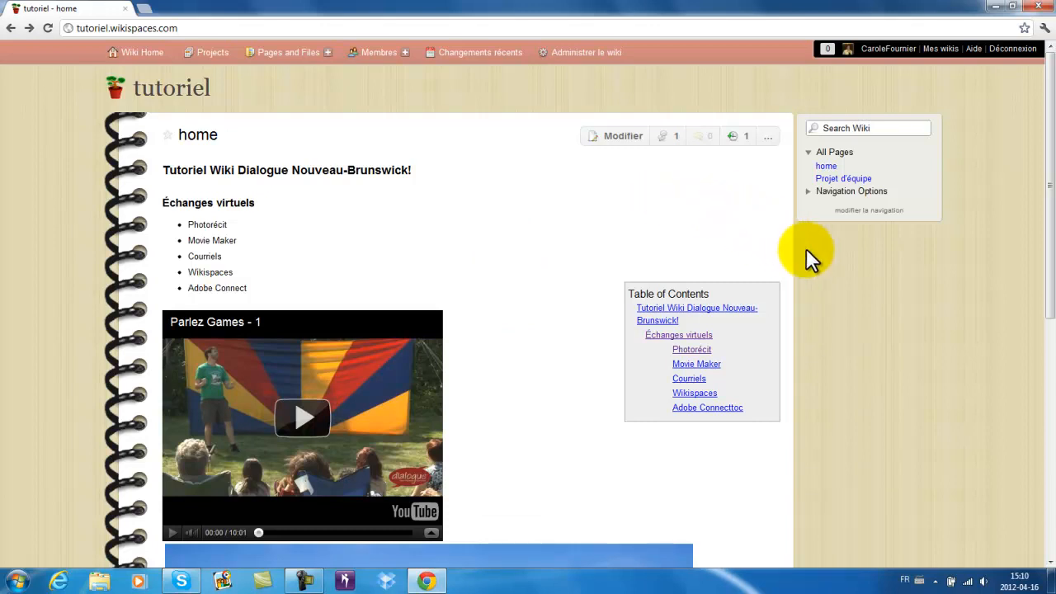
- Add a Liste des pages du wiki widget to the navigation with the home page moved to the top, and save
{"action": "left_click", "coordinate": [868, 211]}
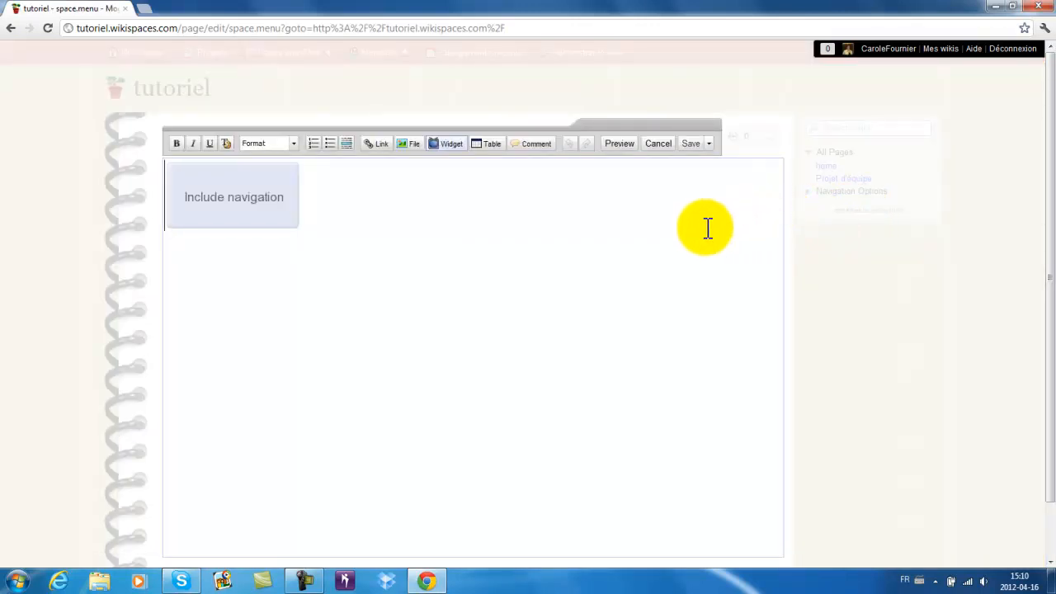
{"action": "left_click", "coordinate": [451, 143]}
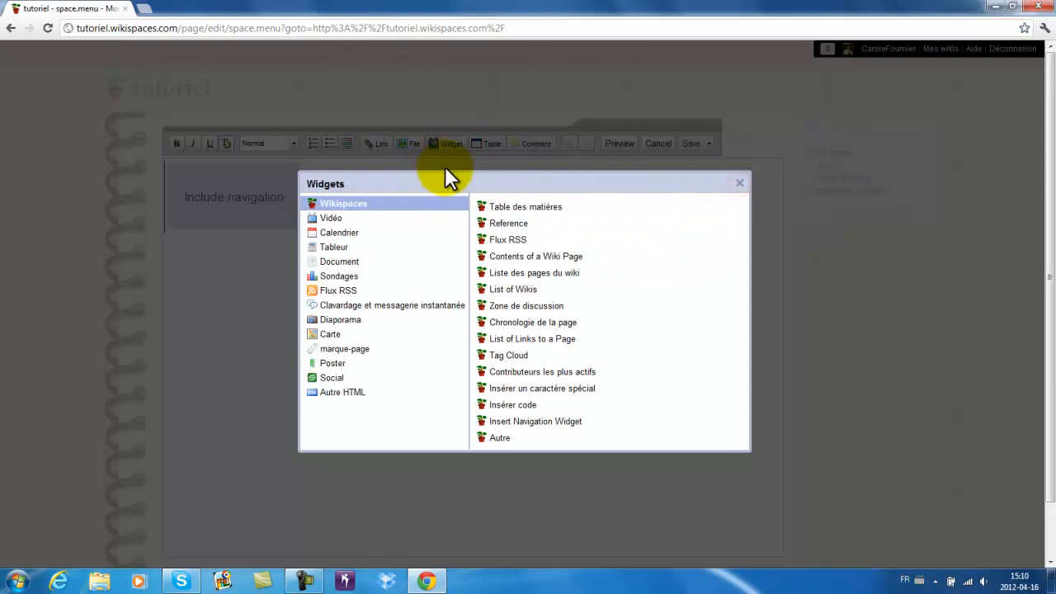
{"action": "left_click", "coordinate": [524, 274]}
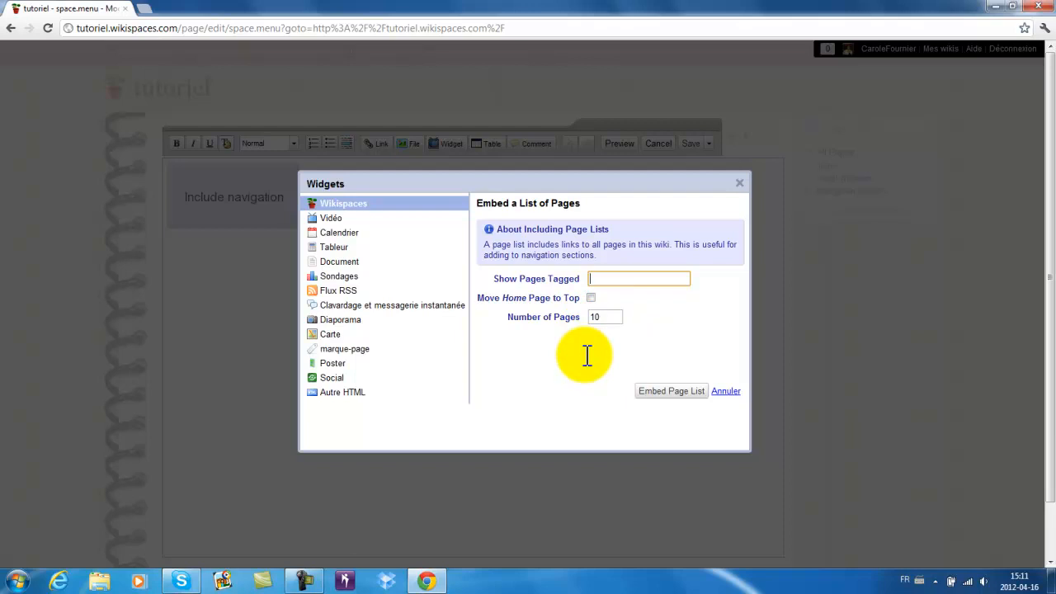
{"action": "left_click", "coordinate": [590, 297]}
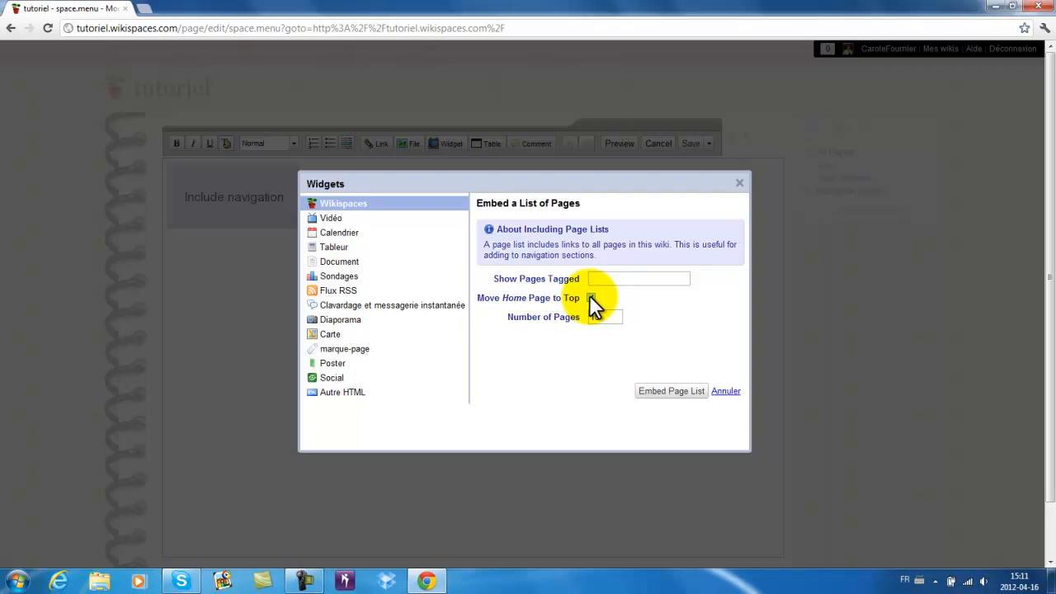
{"action": "left_click", "coordinate": [666, 393]}
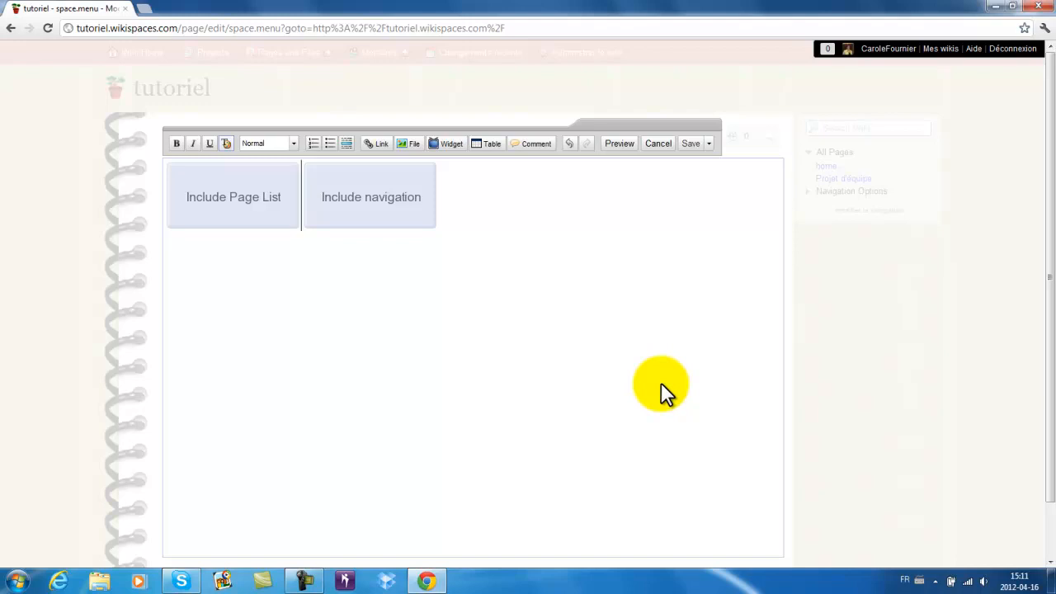
{"action": "left_click", "coordinate": [696, 148]}
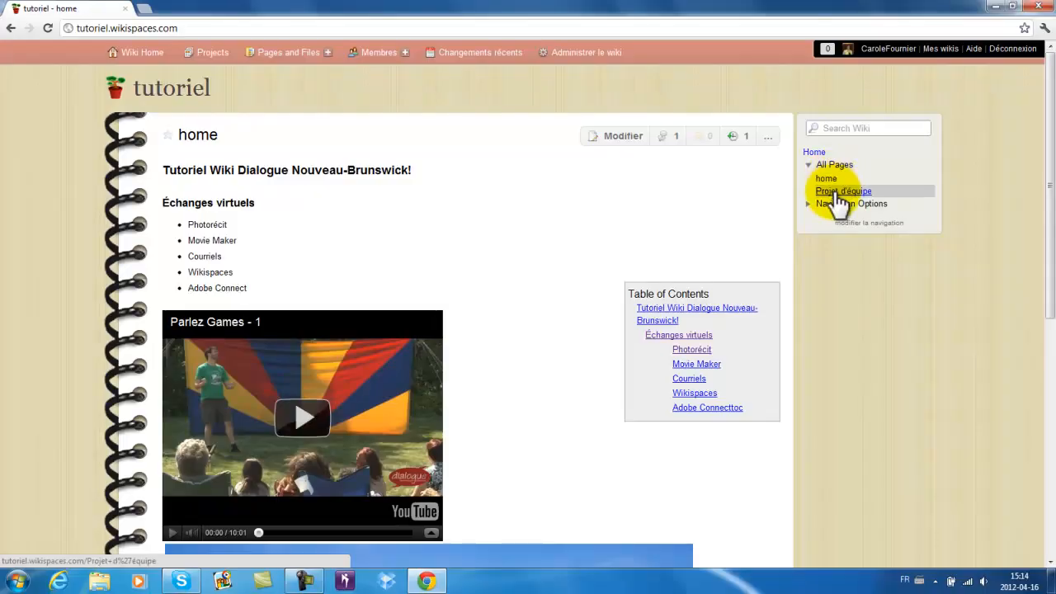
- Open Projet d'équipe from the sidebar in a background tab, visit it, then return to the tutoriel home tab
{"action": "middle_click", "coordinate": [840, 193]}
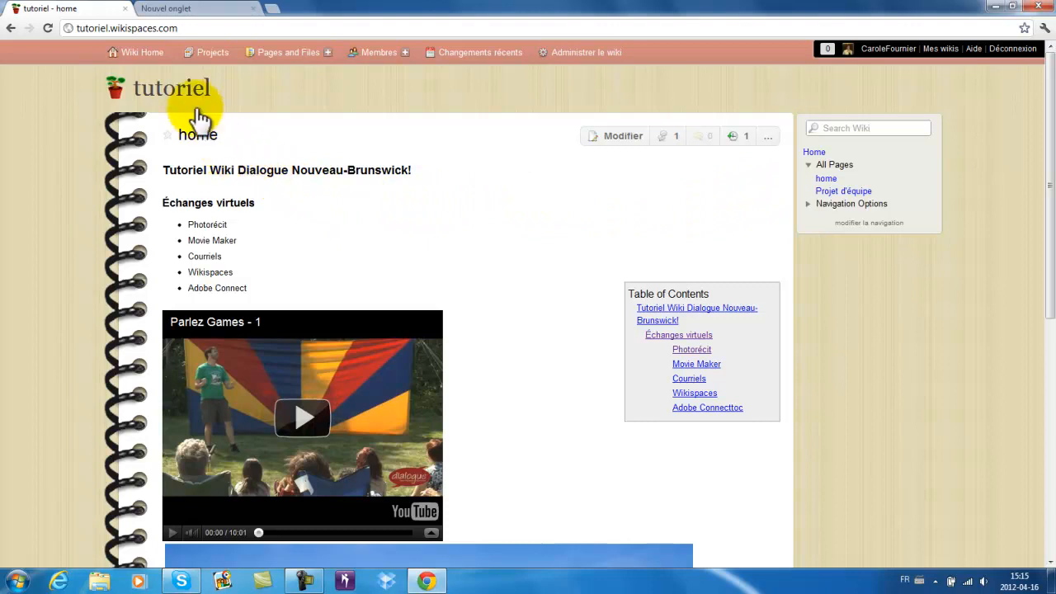
{"action": "left_click", "coordinate": [202, 12]}
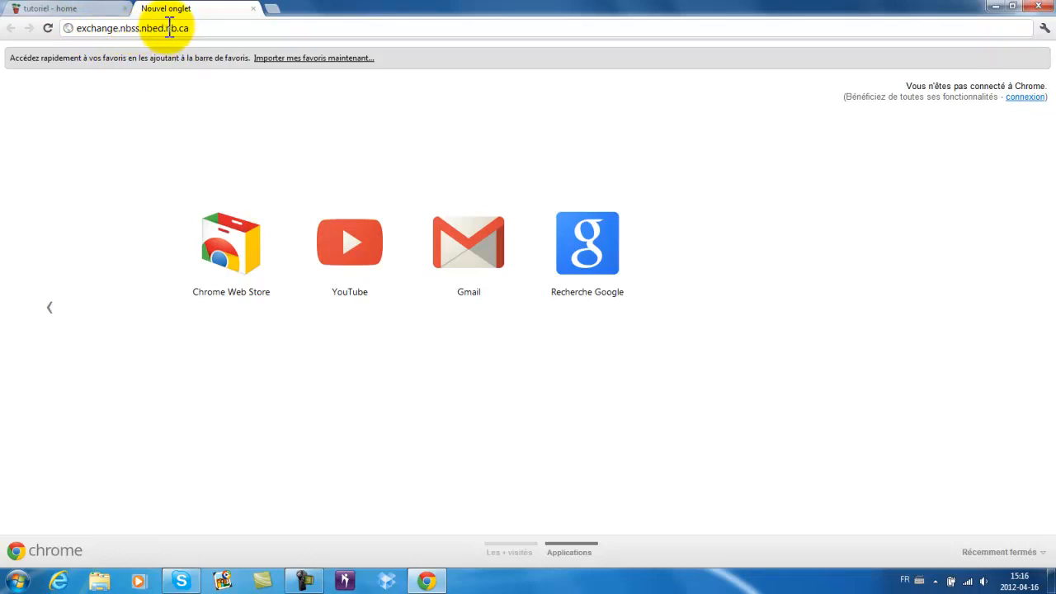
{"action": "left_click", "coordinate": [74, 10]}
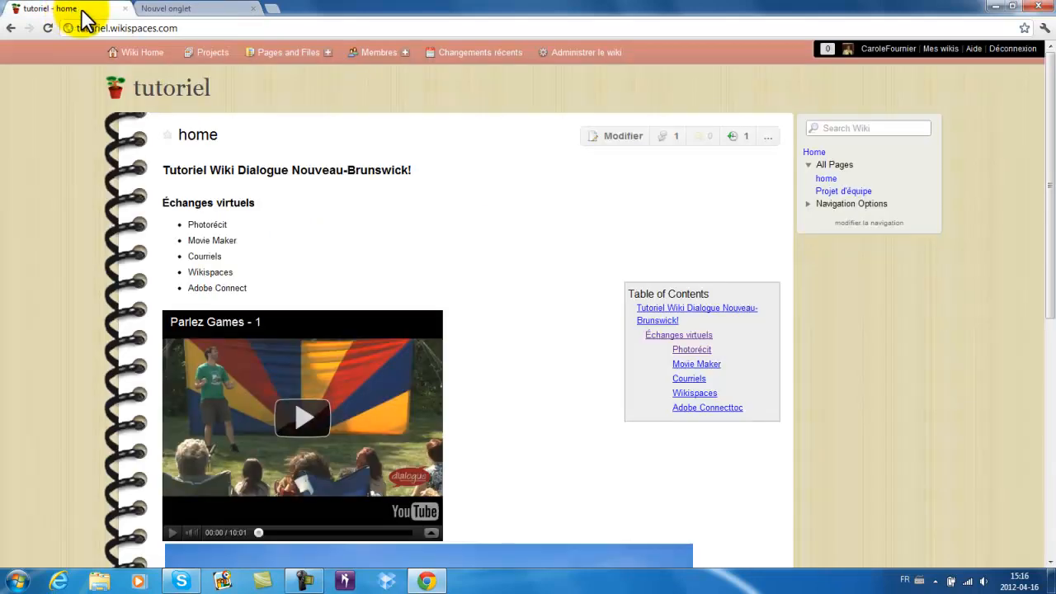